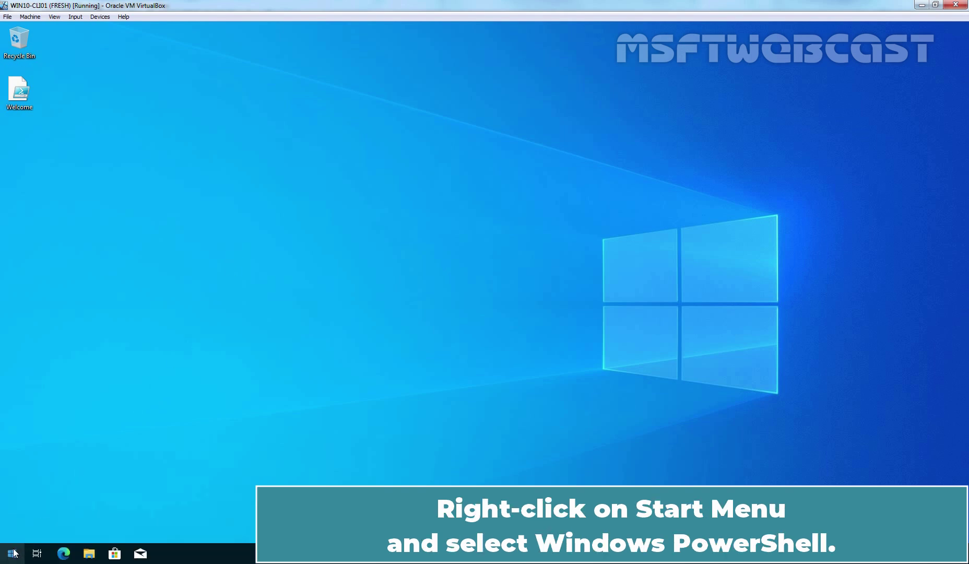
# Launch Windows PowerShell from the Win+X menu on the Windows 10 client
pyautogui.rightClick(12, 553)
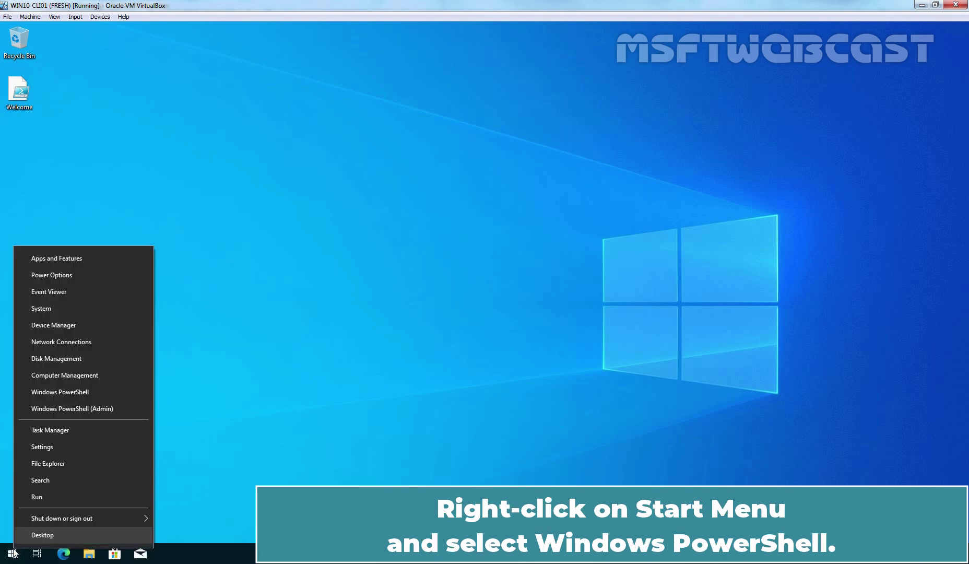
pyautogui.click(75, 392)
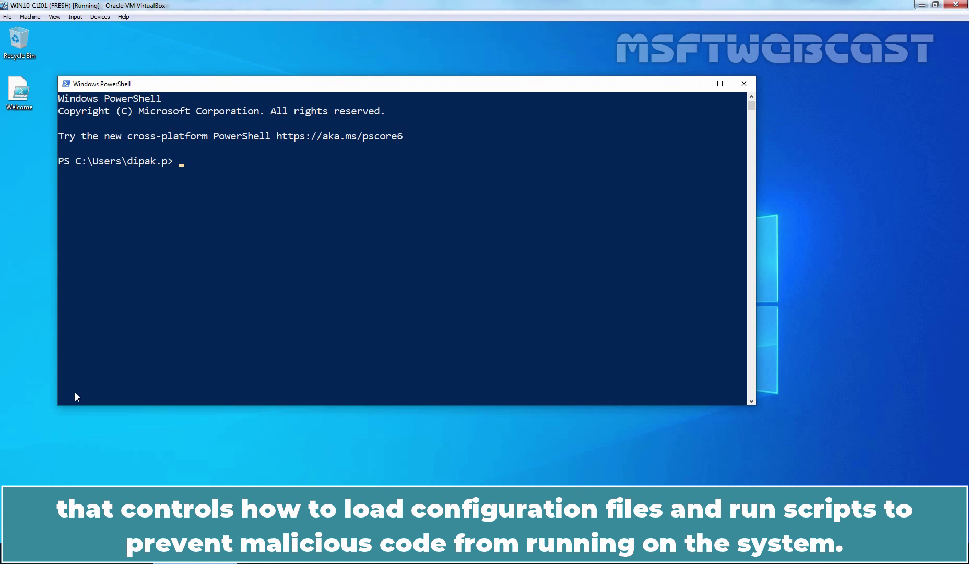
# Run Get-ExecutionPolicy to confirm the current execution policy is Restricted
pyautogui.write('get-exec')
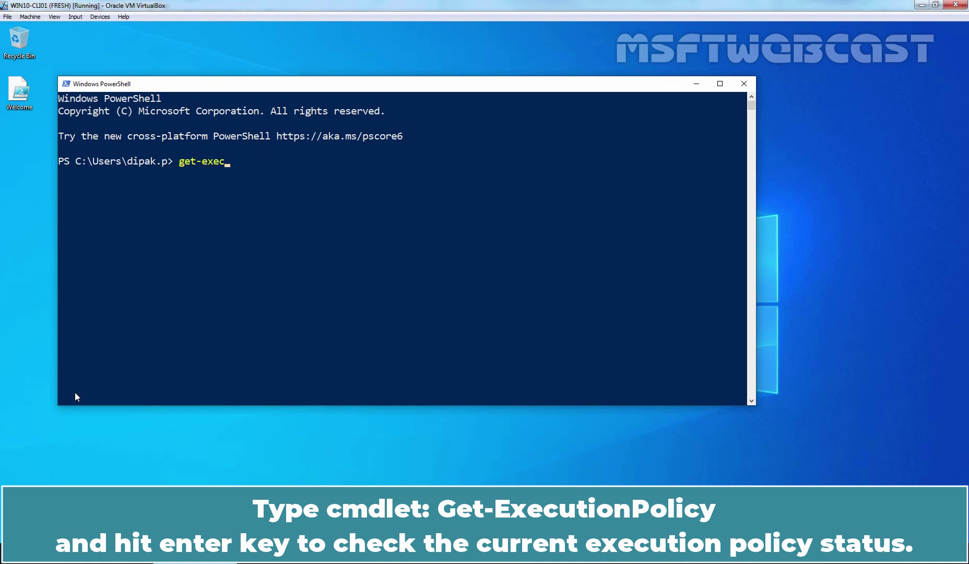
pyautogui.press('Tab')
pyautogui.press('Return')
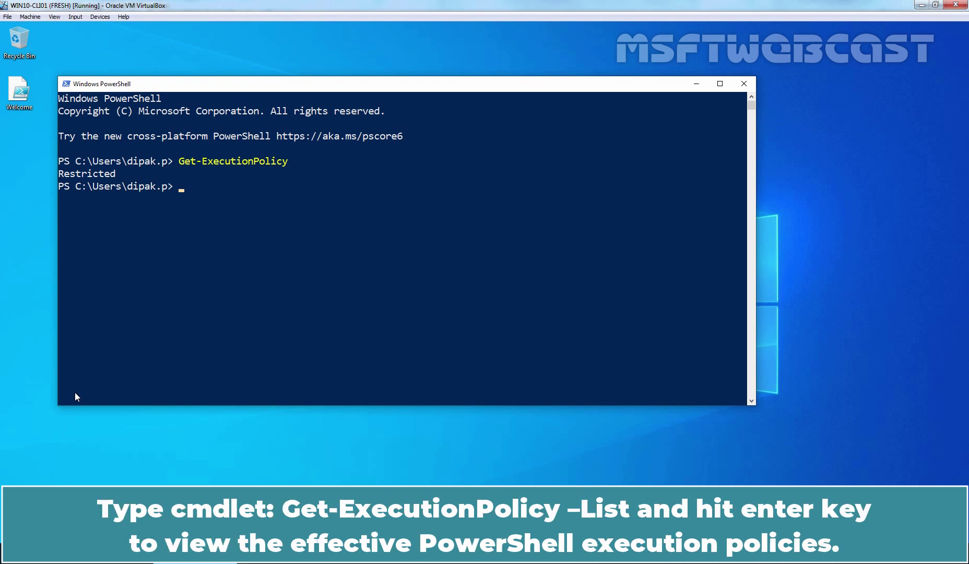
# Run Get-ExecutionPolicy -List to display the execution policy for every scope
pyautogui.write('Get-ExecutionPolicy ')
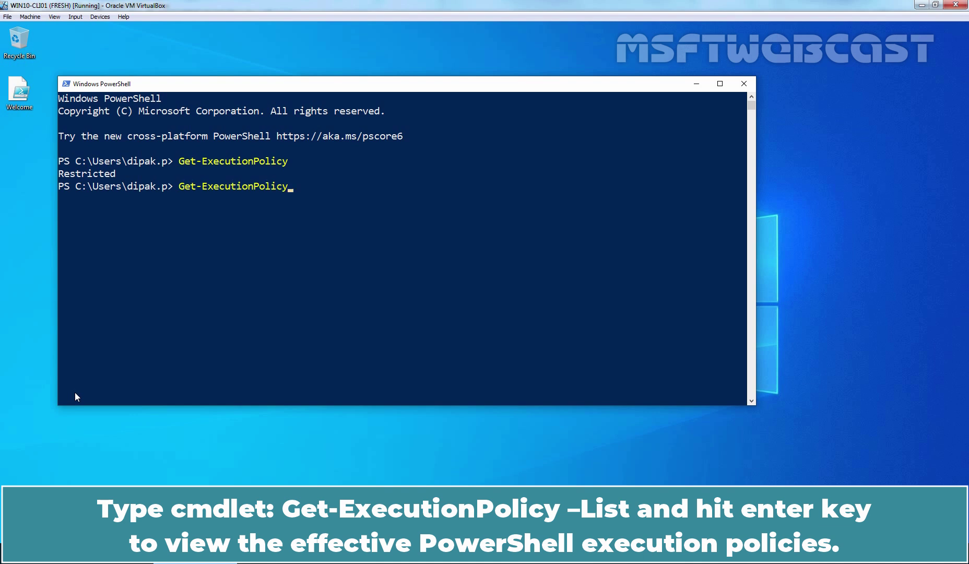
pyautogui.write('-List')
pyautogui.press('Return')
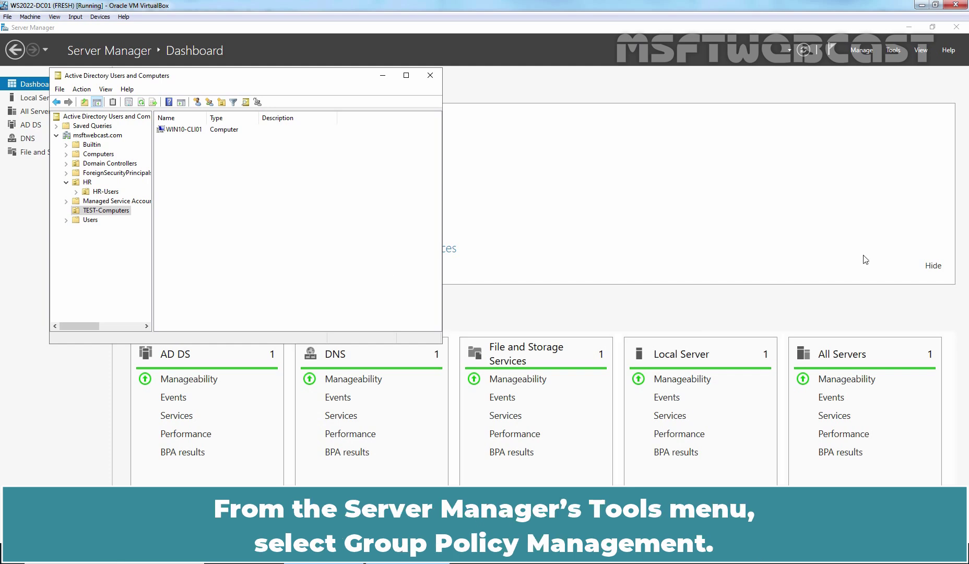
# Launch Group Policy Management from Server Manager's Tools menu
pyautogui.click(894, 53)
pyautogui.click(894, 52)
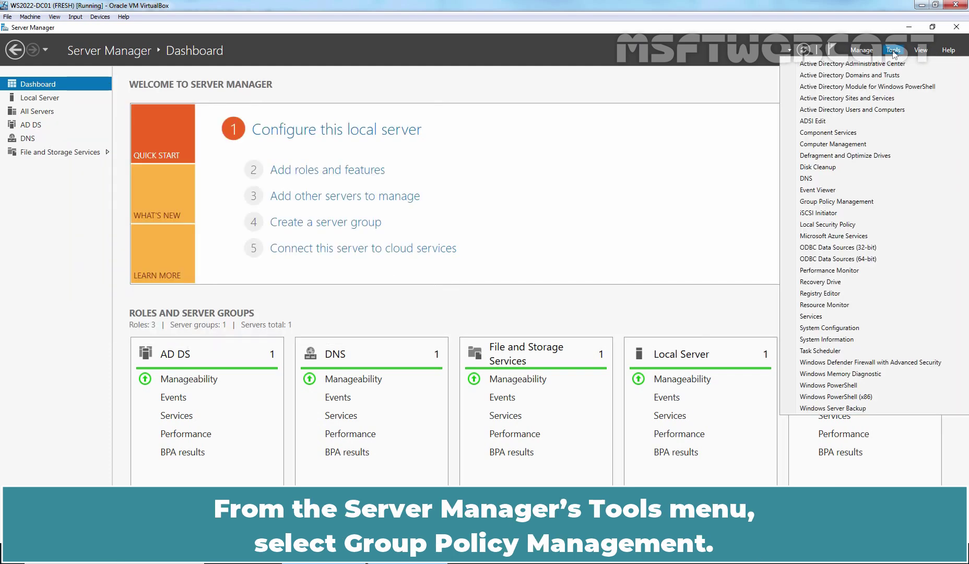
pyautogui.click(844, 201)
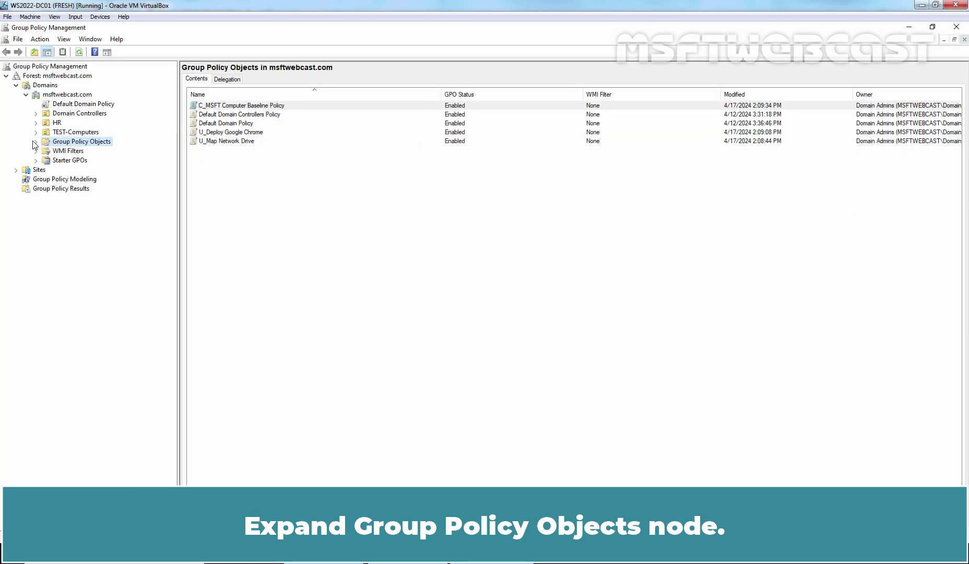
# Create a new GPO named 'C_Set PowerShell Execution Policy' under Group Policy Objects
pyautogui.click(35, 142)
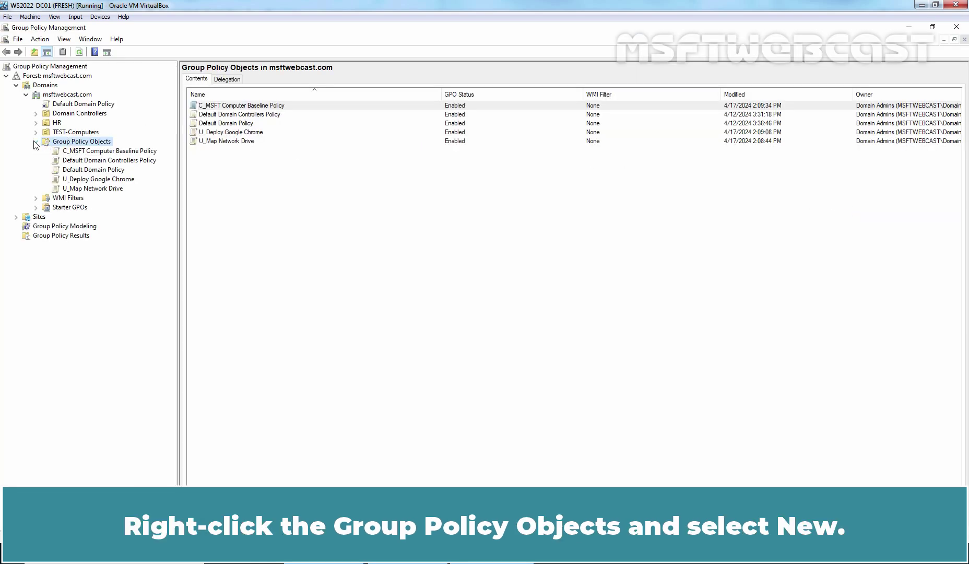
pyautogui.rightClick(83, 141)
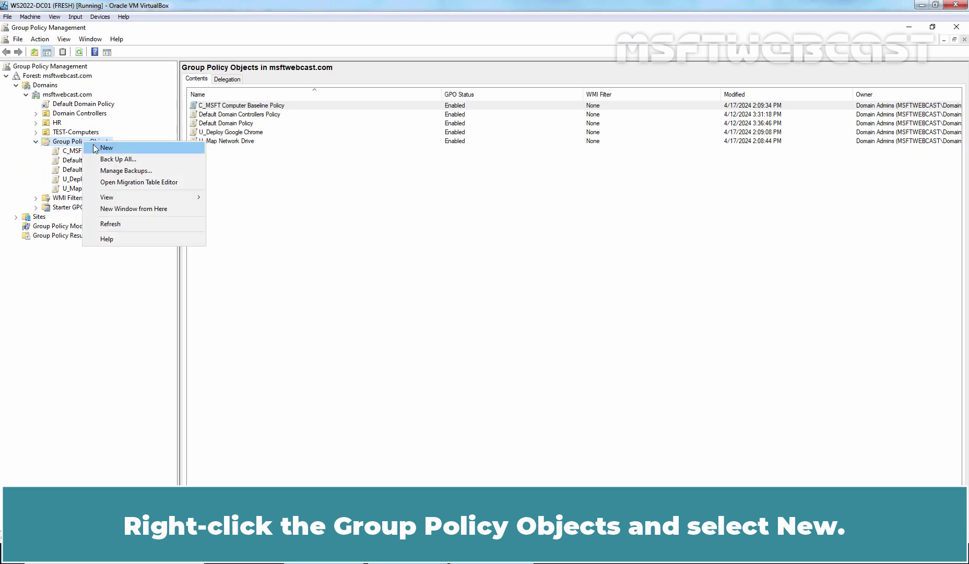
pyautogui.click(121, 148)
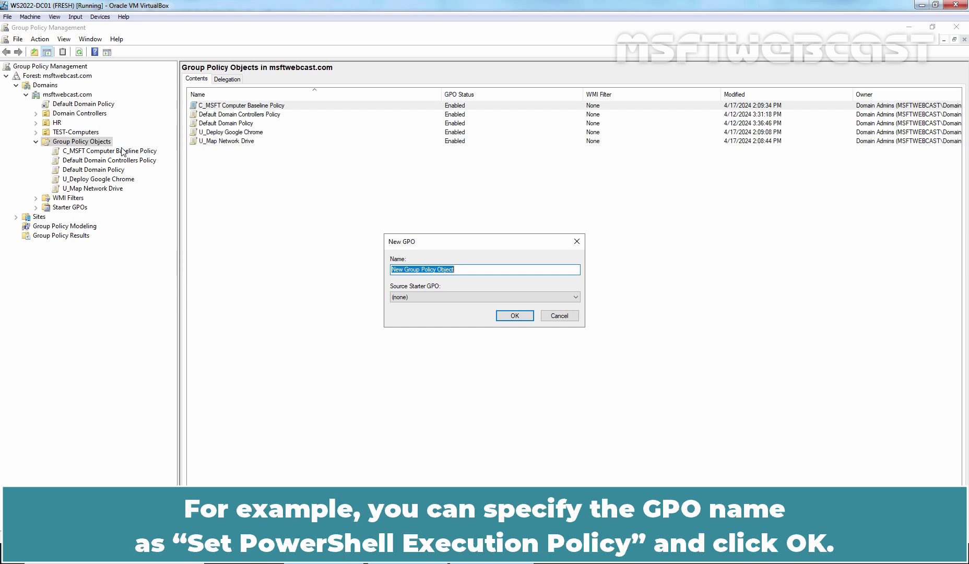
pyautogui.write('C_Set PowerShell Execution Policy')
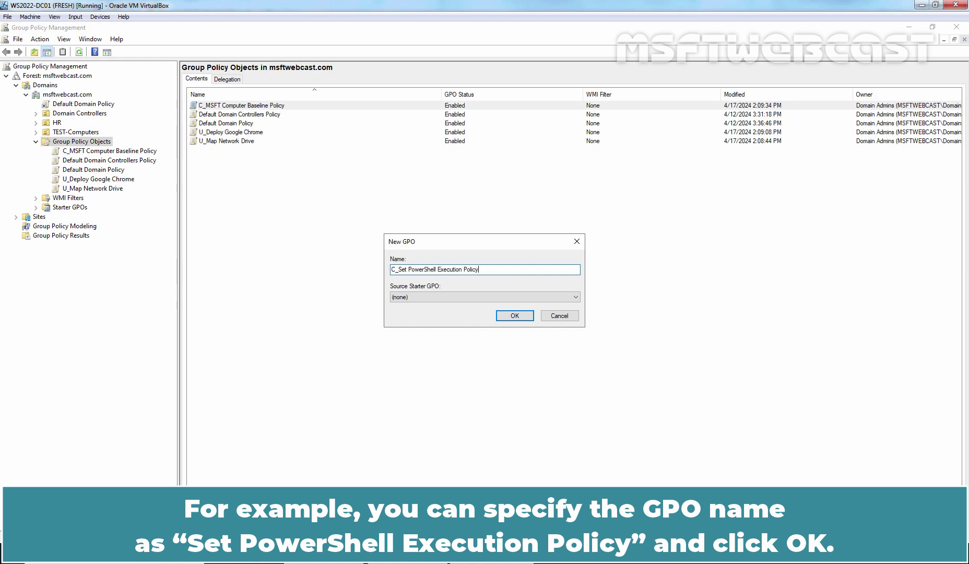
pyautogui.click(514, 316)
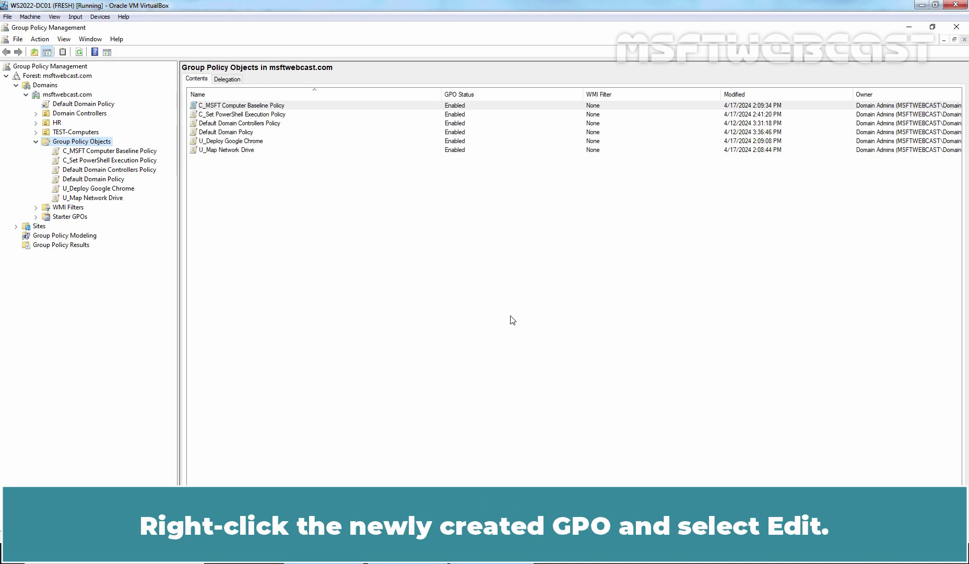
# Open the C_Set PowerShell Execution Policy GPO in a maximized editor with a wider tree pane
pyautogui.click(112, 161)
pyautogui.rightClick(112, 161)
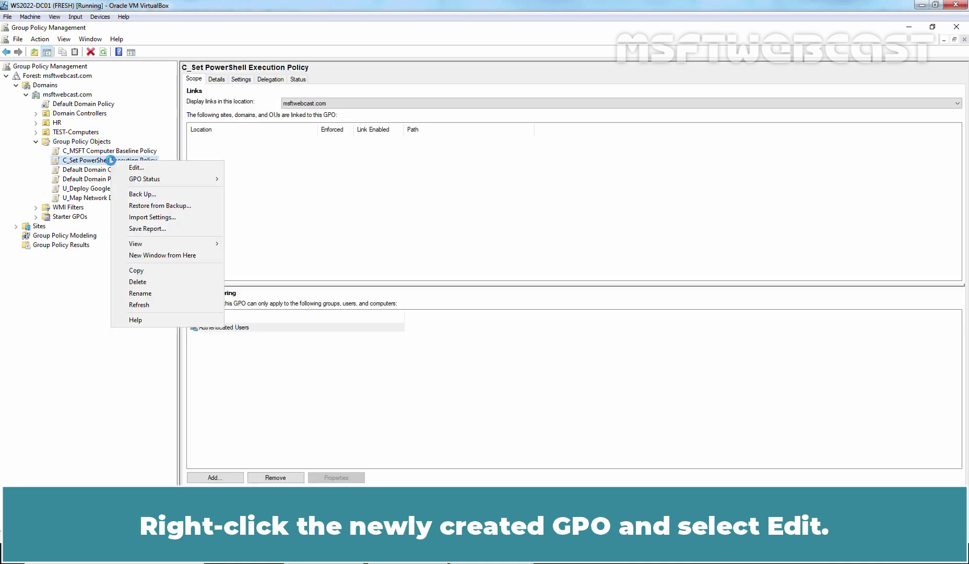
pyautogui.click(156, 168)
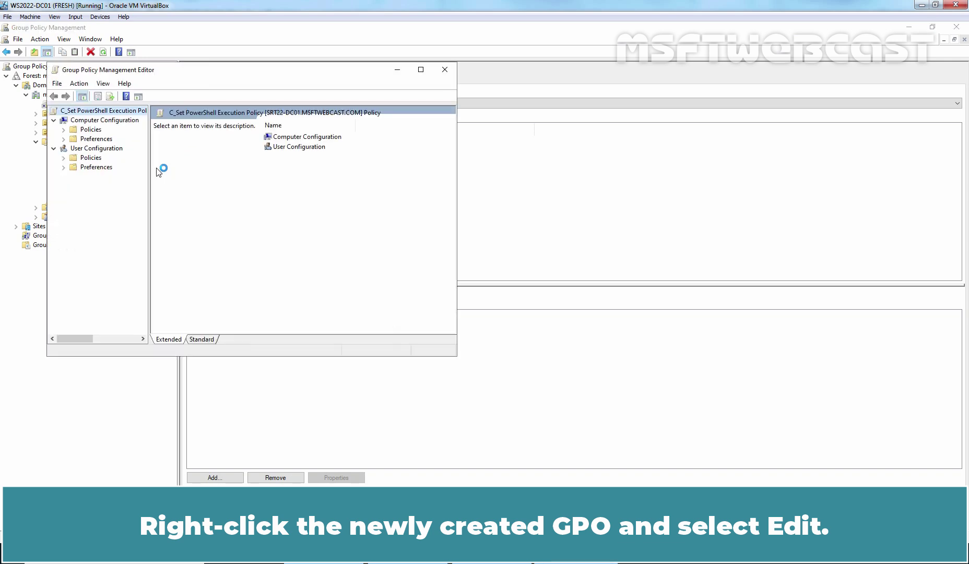
pyautogui.click(420, 70)
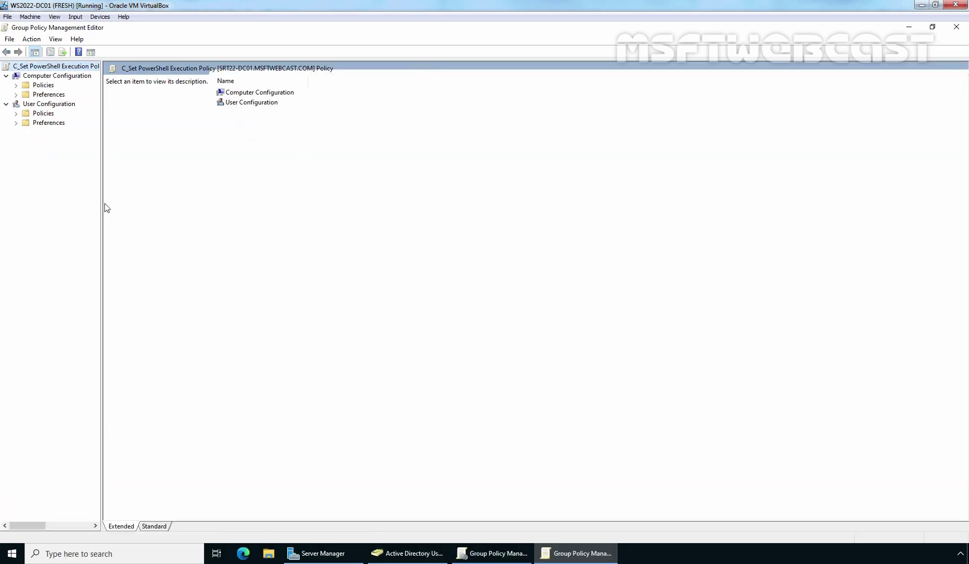
pyautogui.moveTo(105, 208); pyautogui.dragTo(225, 204)
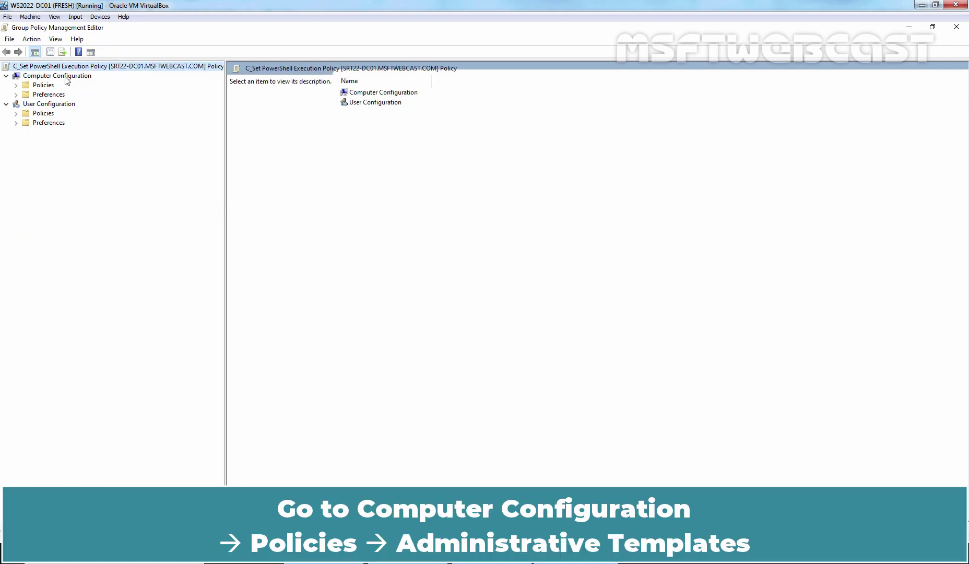
# Show Computer Configuration > Policies > Administrative Templates > Windows Components > Windows PowerShell
pyautogui.doubleClick(52, 88)
pyautogui.doubleClick(67, 115)
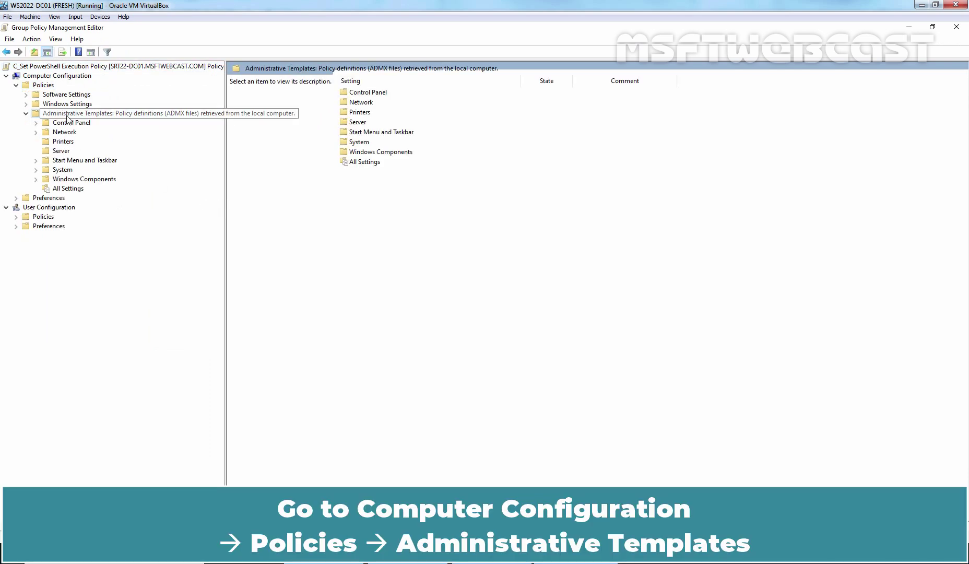
pyautogui.doubleClick(76, 180)
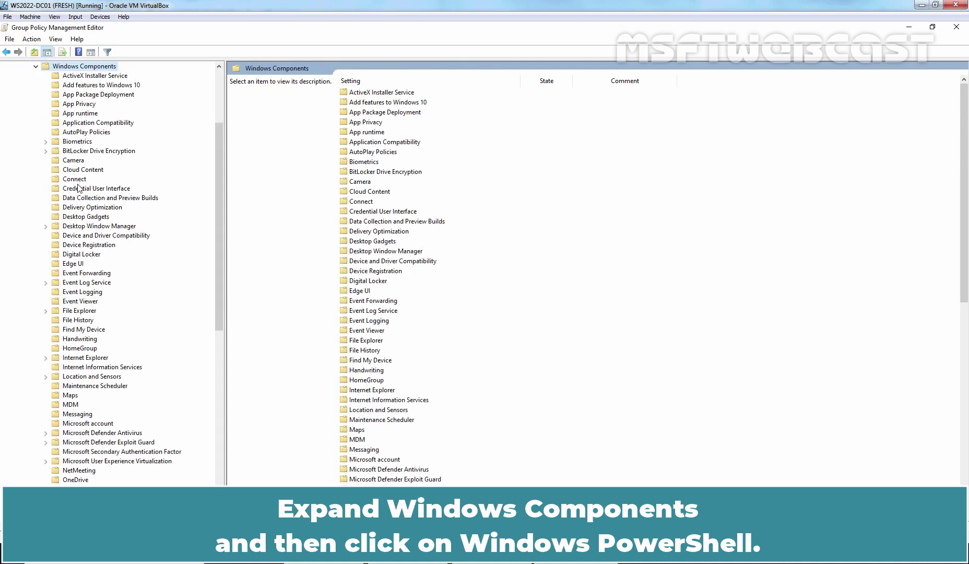
pyautogui.scroll(-6, 107, 269)
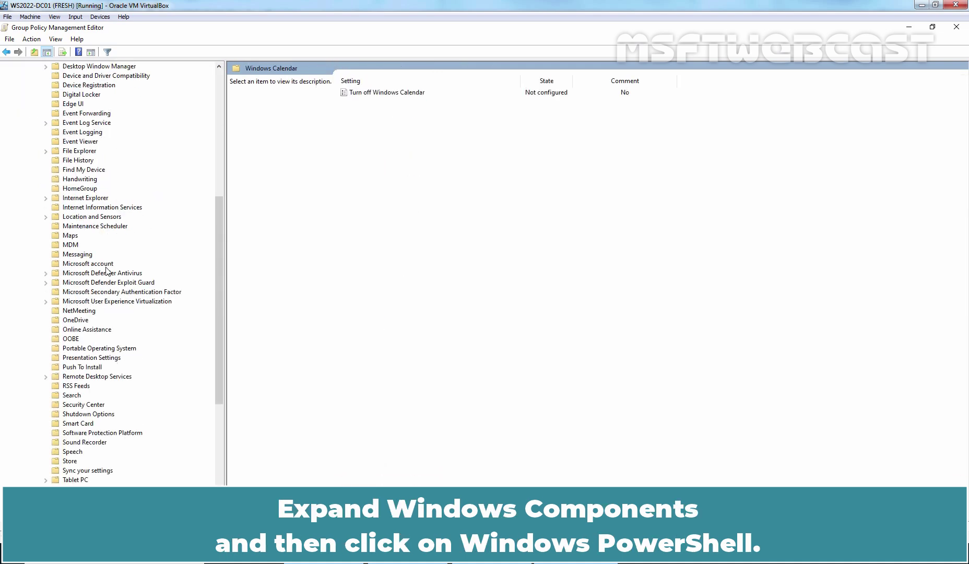
pyautogui.scroll(-8, 106, 268)
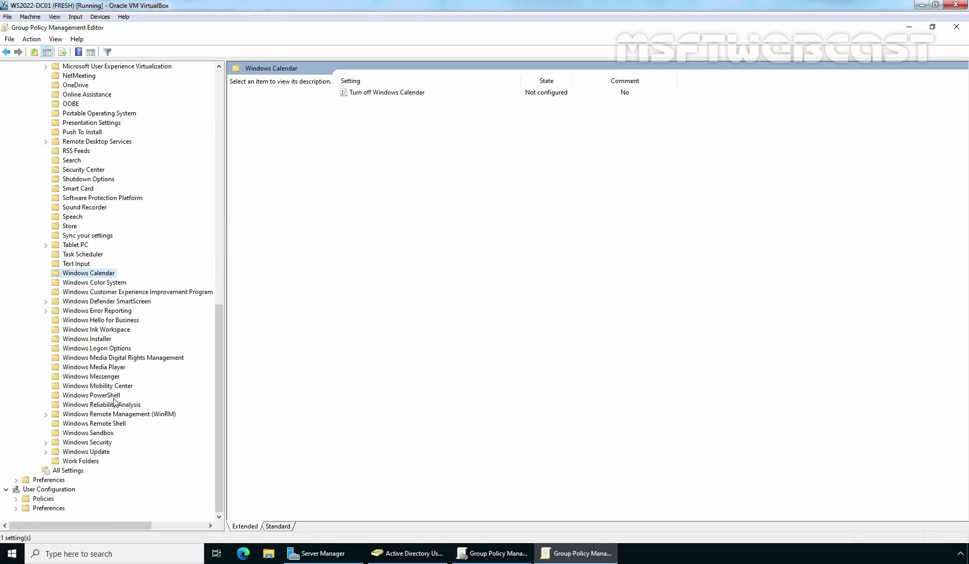
pyautogui.click(101, 397)
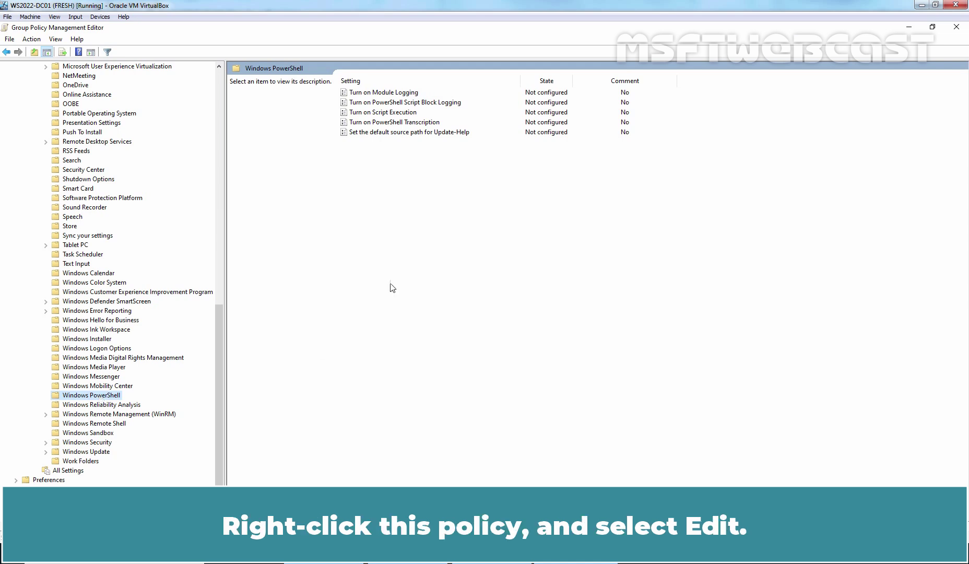
# Enable Turn on Script Execution with 'Allow local scripts and remote signed scripts' and save it
pyautogui.click(383, 113)
pyautogui.rightClick(384, 115)
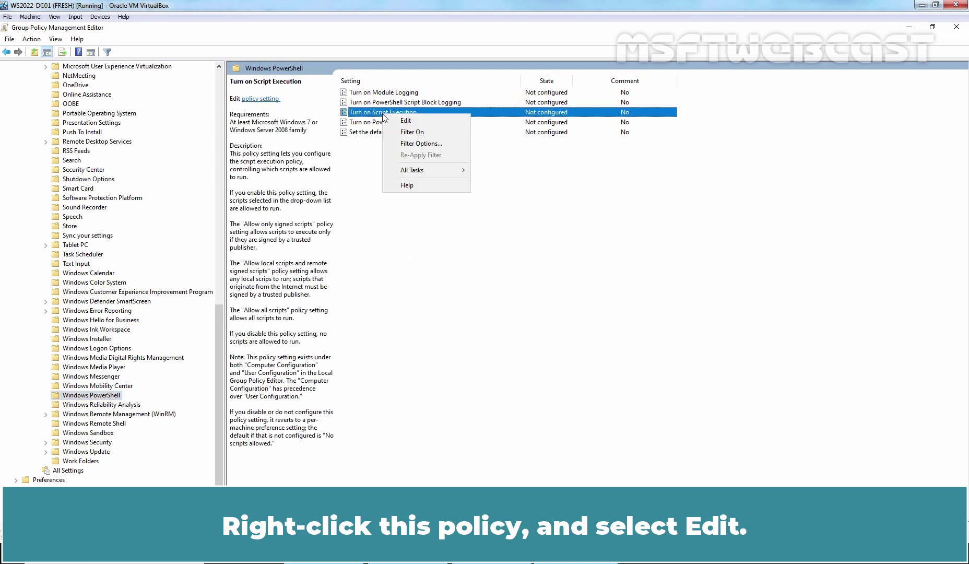
pyautogui.click(418, 123)
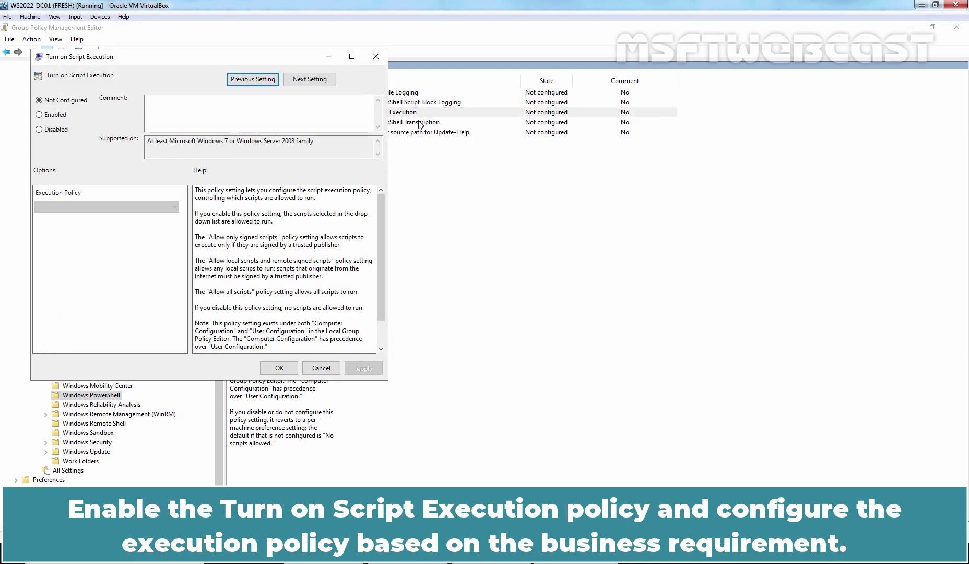
pyautogui.click(59, 114)
pyautogui.click(174, 207)
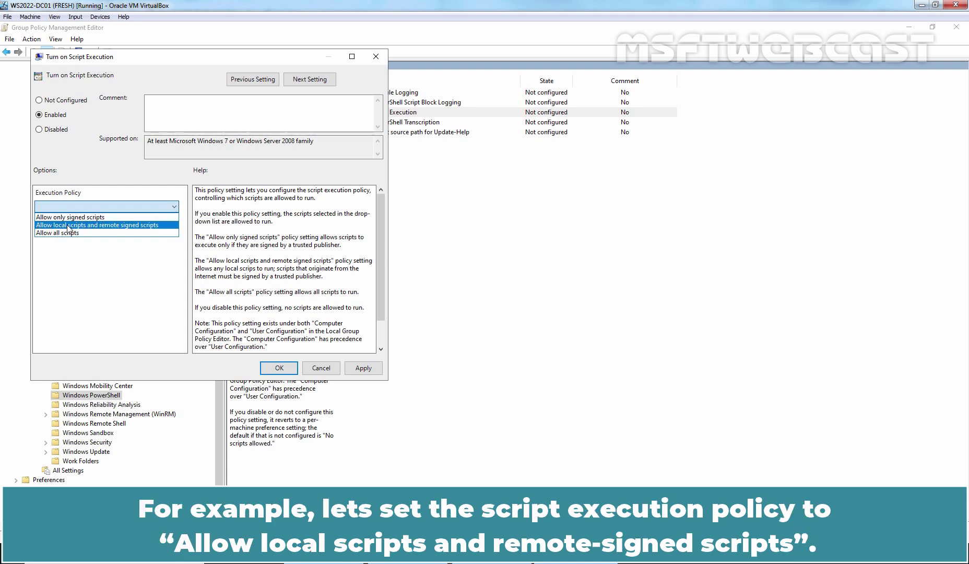
pyautogui.click(154, 226)
pyautogui.click(368, 368)
pyautogui.click(286, 369)
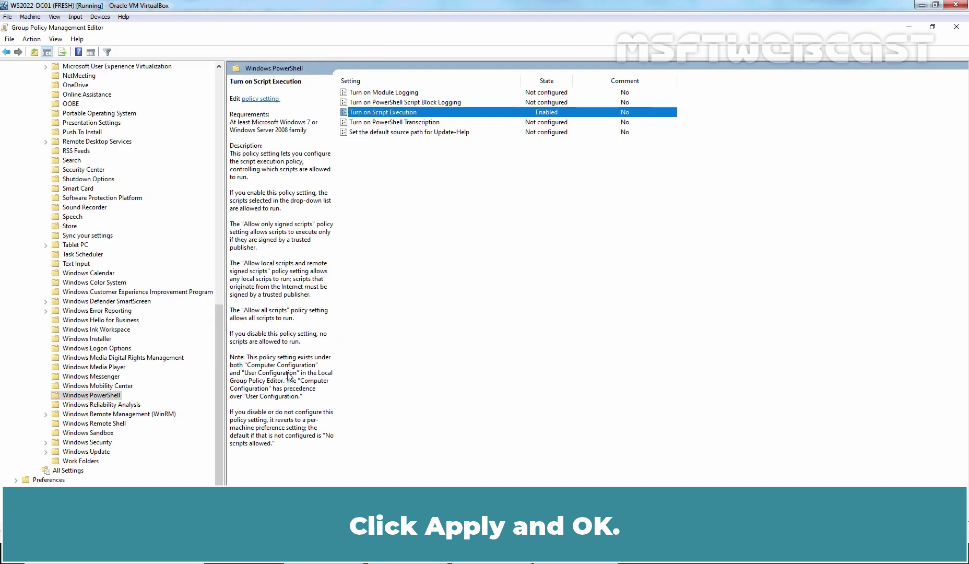
# Close the editor and pick C_Set PowerShell Execution Policy to link to the TEST-Computers OU
pyautogui.click(956, 26)
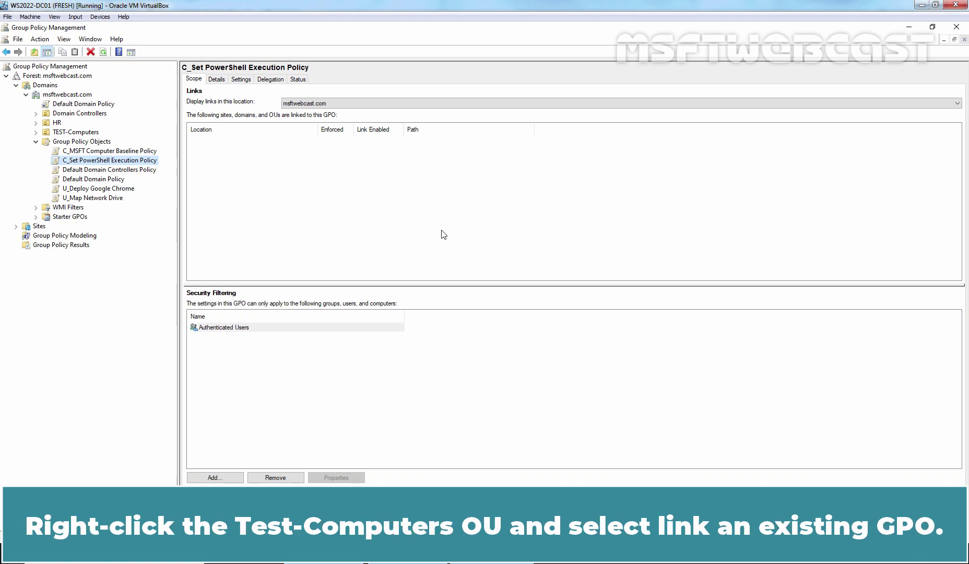
pyautogui.click(74, 133)
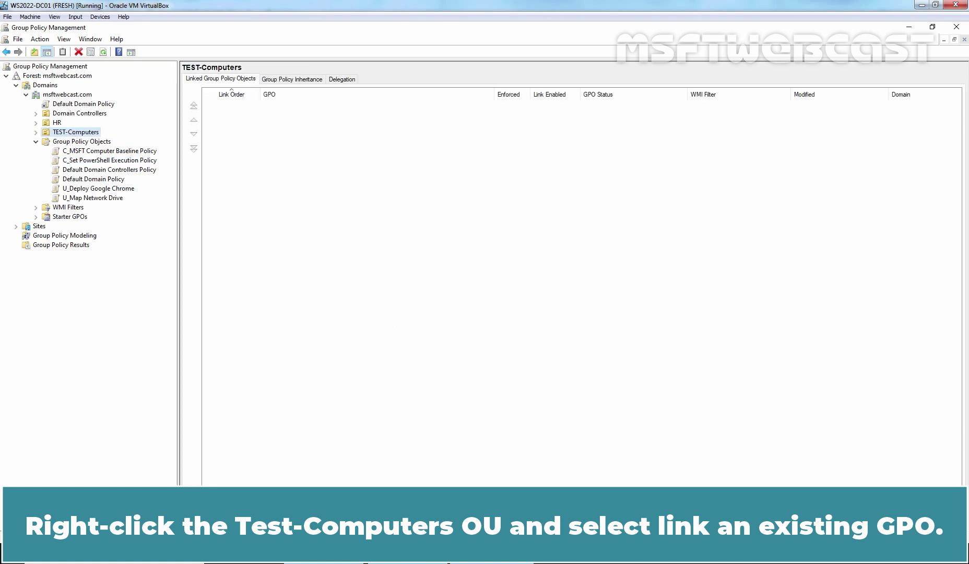
pyautogui.rightClick(74, 134)
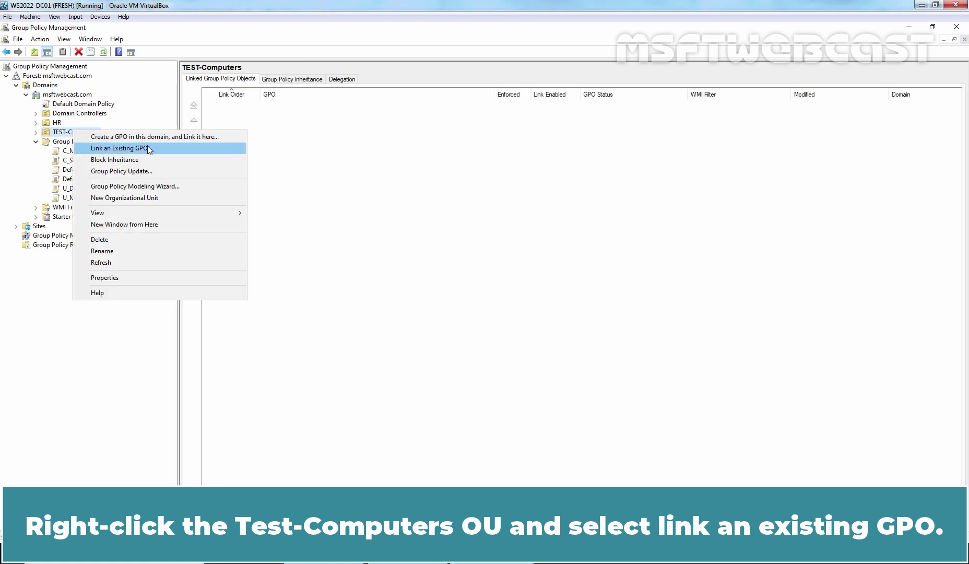
pyautogui.click(167, 148)
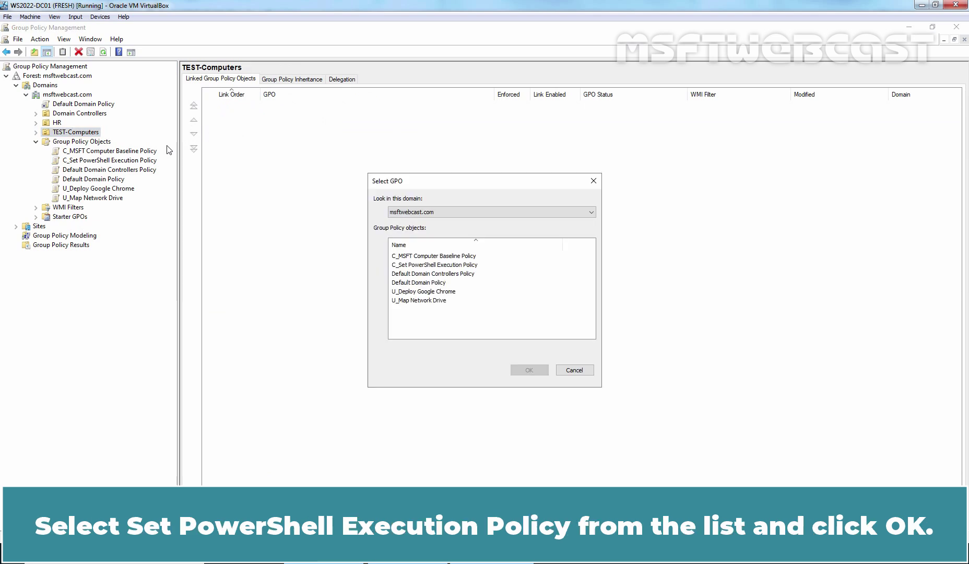
pyautogui.click(447, 266)
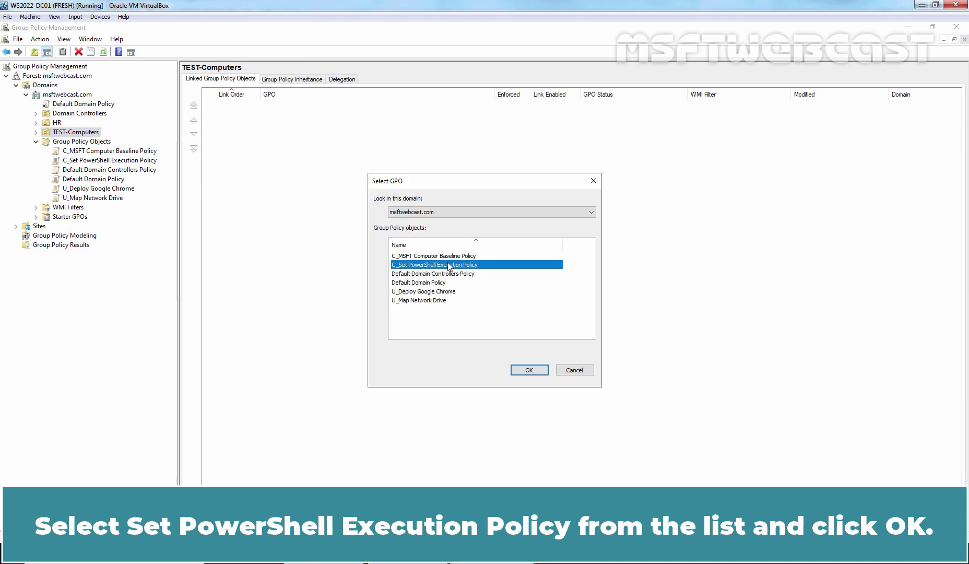
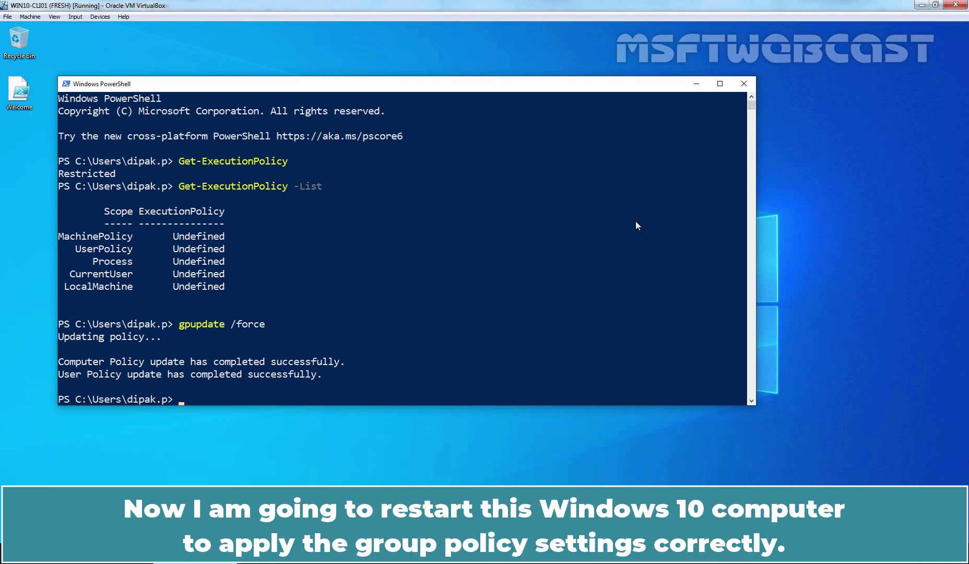
# Close PowerShell and restart the Windows 10 VM from the shut-down dialog
pyautogui.click(743, 85)
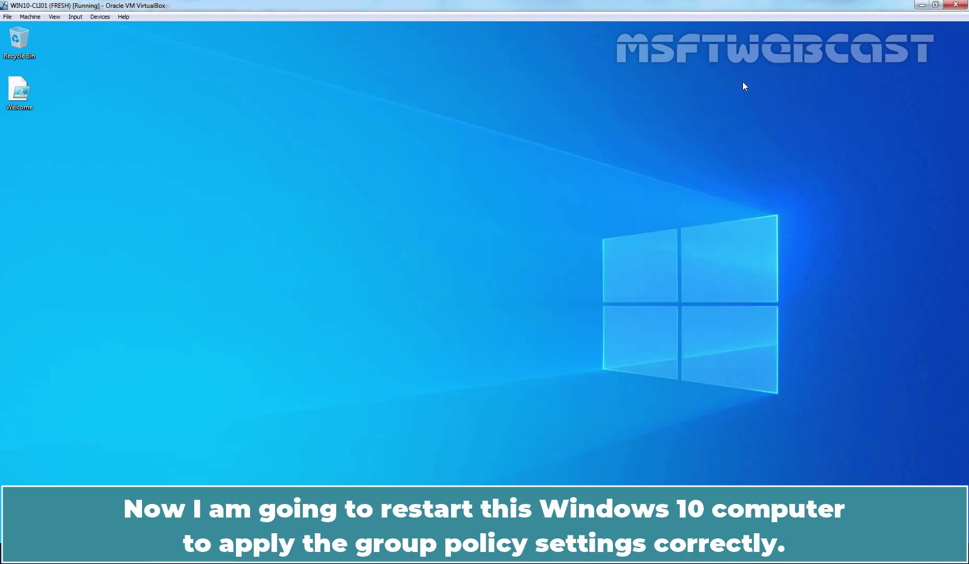
pyautogui.hotkey('alt', 'F4')
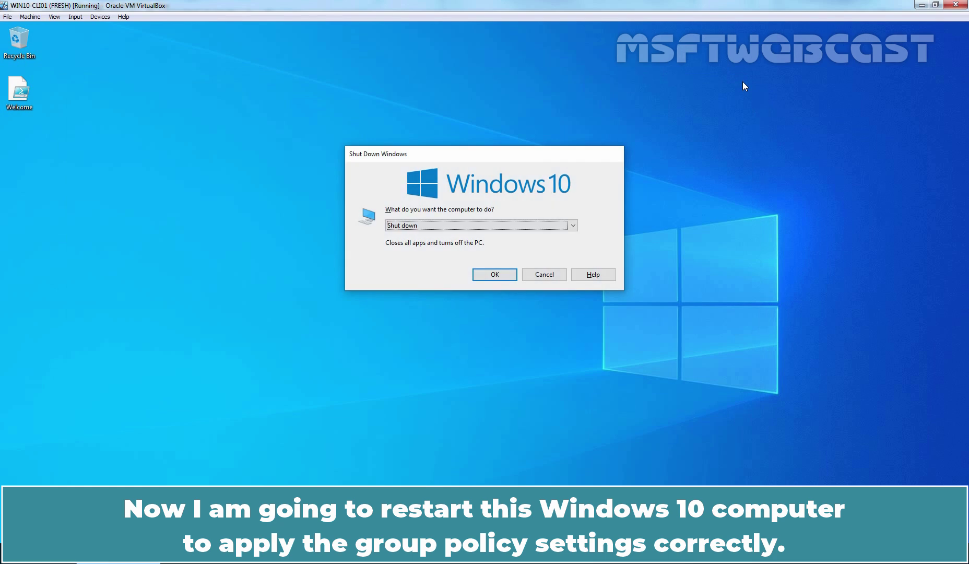
pyautogui.press('Down')
pyautogui.click(494, 275)
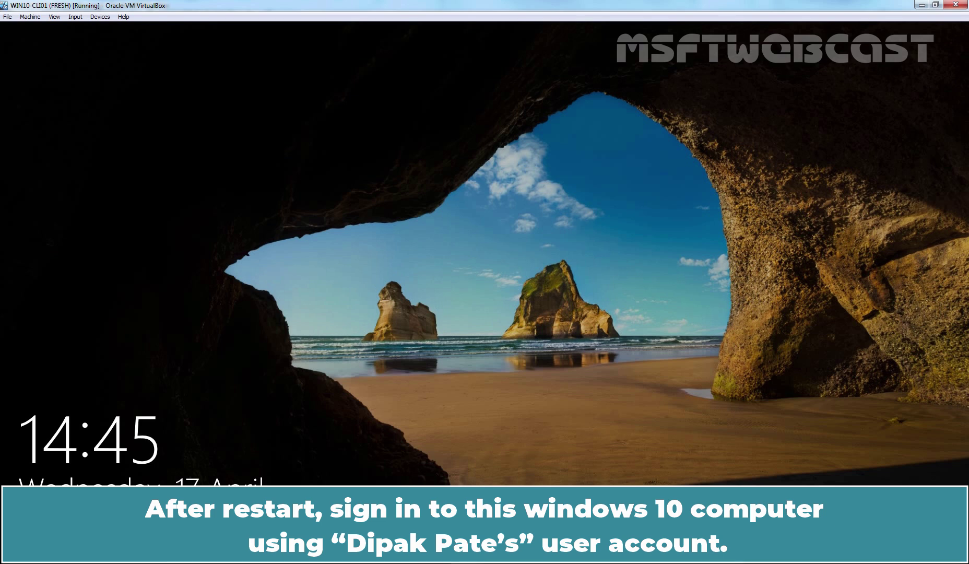
# Sign back in to the desktop with the account password
pyautogui.press('space')
pyautogui.write('•••••••••')
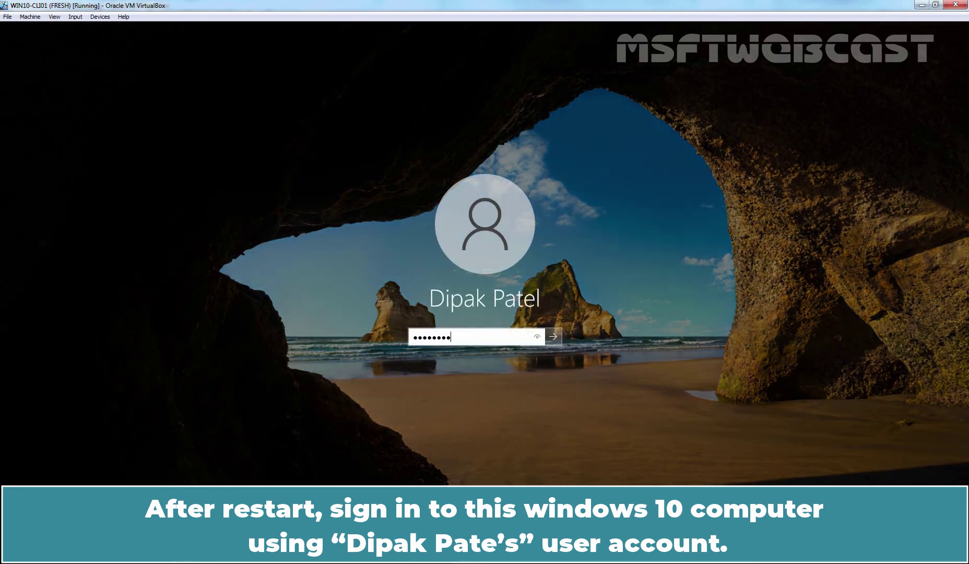
pyautogui.press('Return')
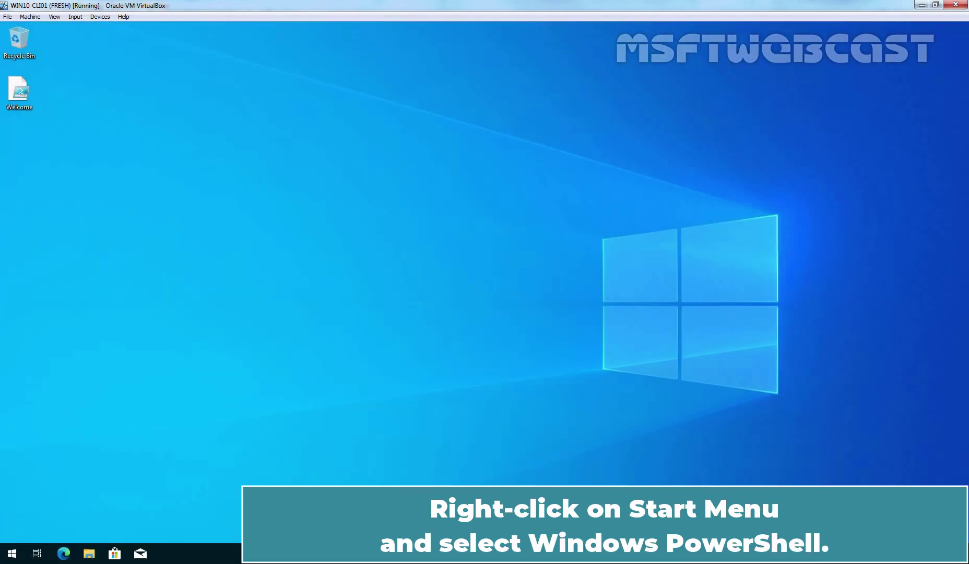
# In a new PowerShell, run Get-ExecutionPolicy and Get-ExecutionPolicy -List, showing RemoteSigned at MachinePolicy
pyautogui.rightClick(13, 552)
pyautogui.click(67, 400)
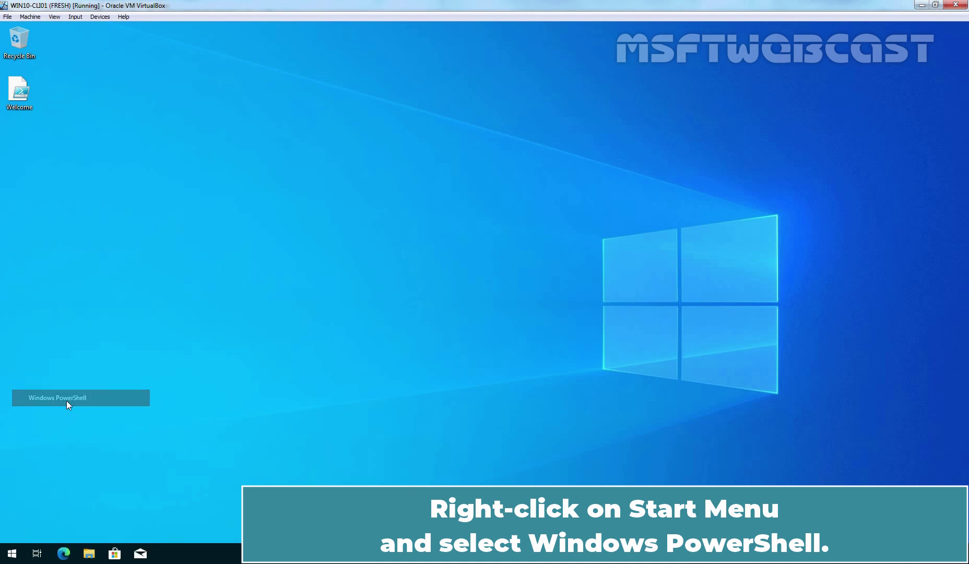
pyautogui.press('Up')
pyautogui.press('Up')
pyautogui.press('Up')
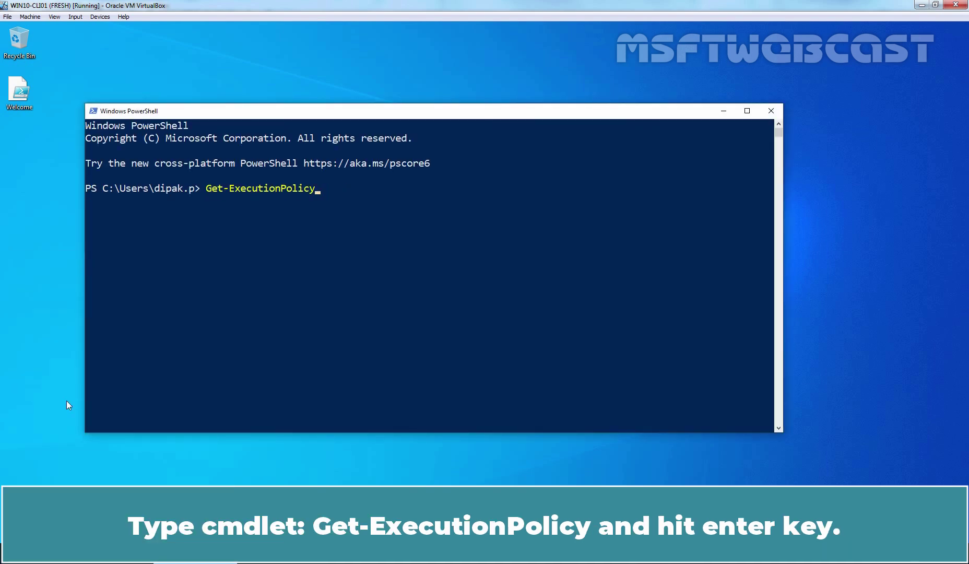
pyautogui.press('Return')
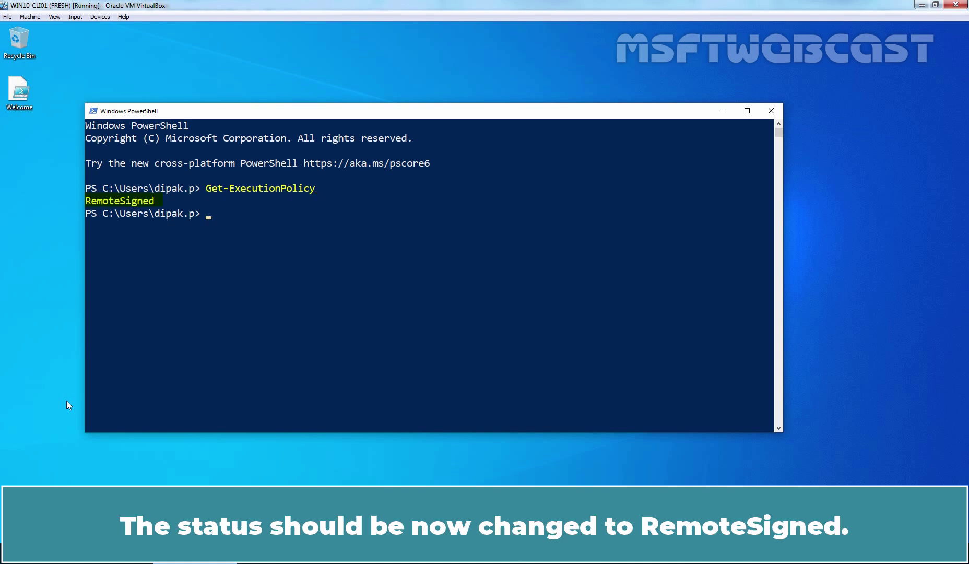
pyautogui.press('Up')
pyautogui.press('Up')
pyautogui.press('Up')
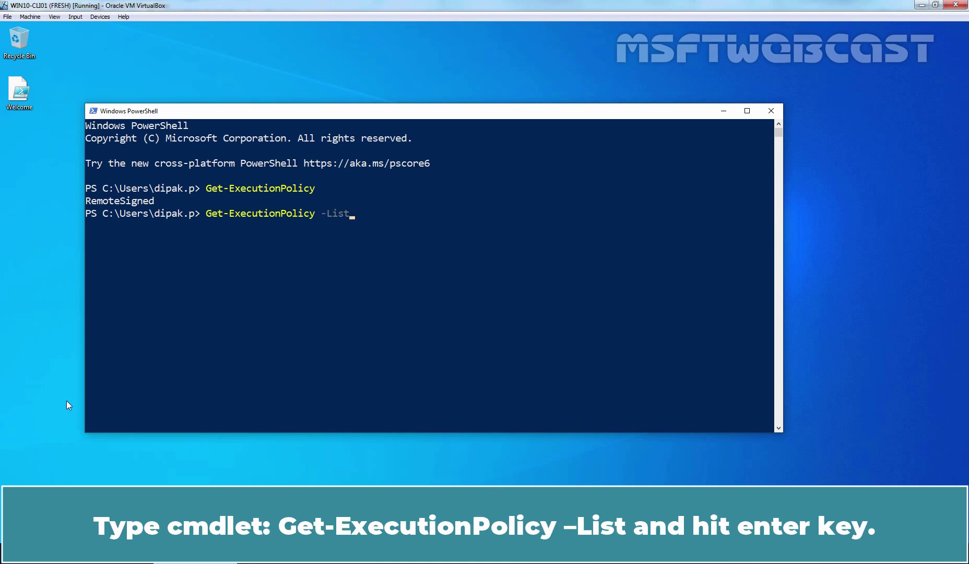
pyautogui.press('Return')
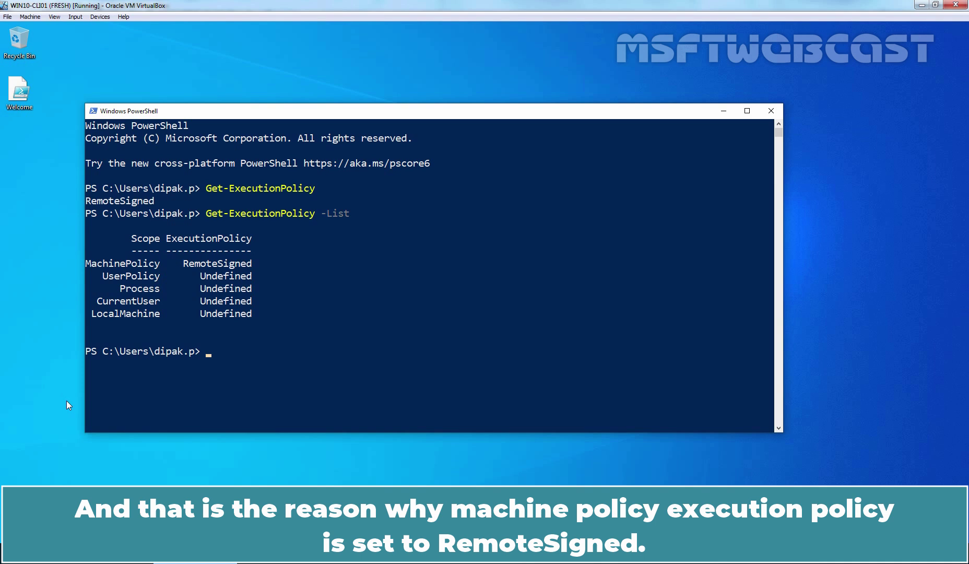
# Change into the Desktop folder with cd .\Desktop\
pyautogui.write('cd desk')
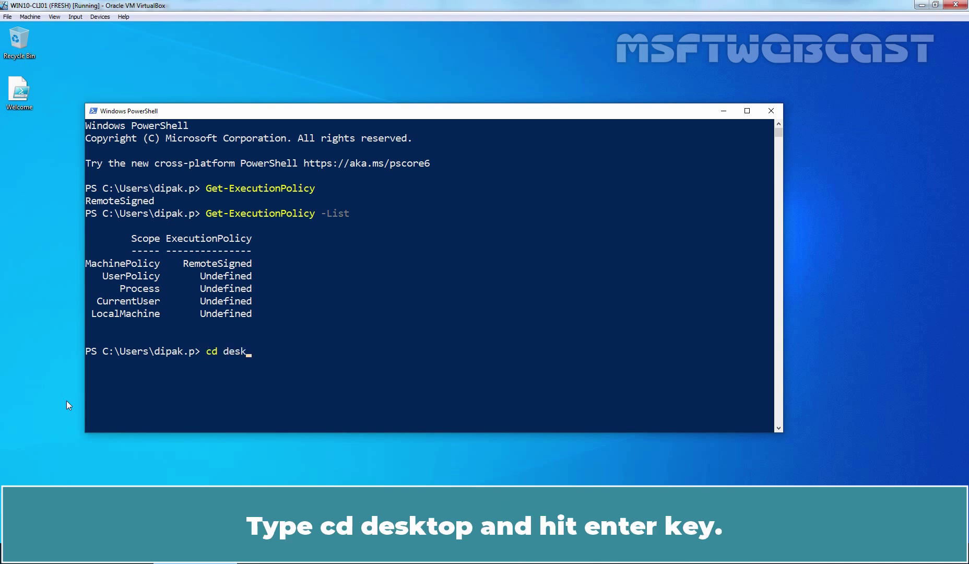
pyautogui.press('Tab')
pyautogui.press('Return')
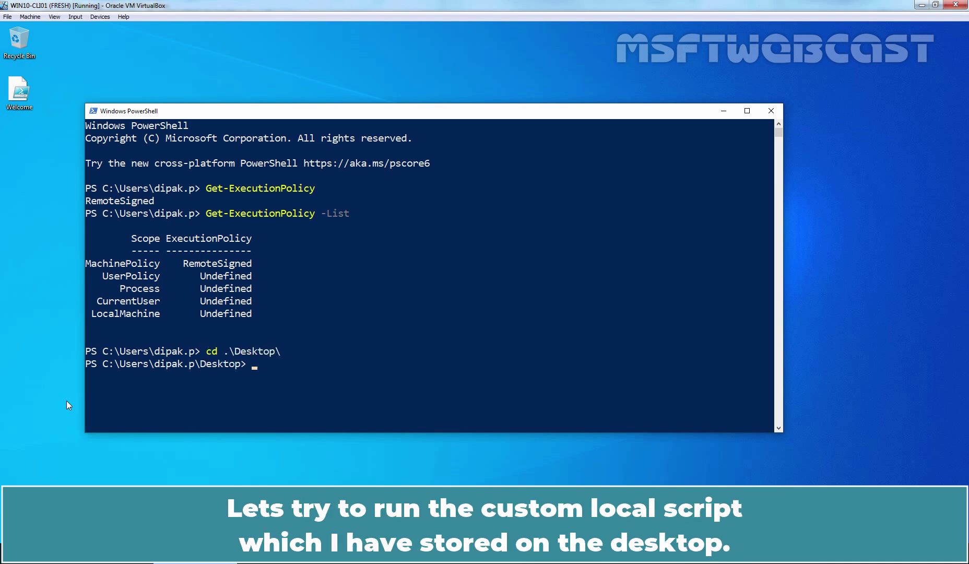
# Run .\Welcome.ps1 to print its welcome message, then switch to the WS2022-DC01 VM
pyautogui.write('welco')
pyautogui.press('Tab')
pyautogui.press('Return')
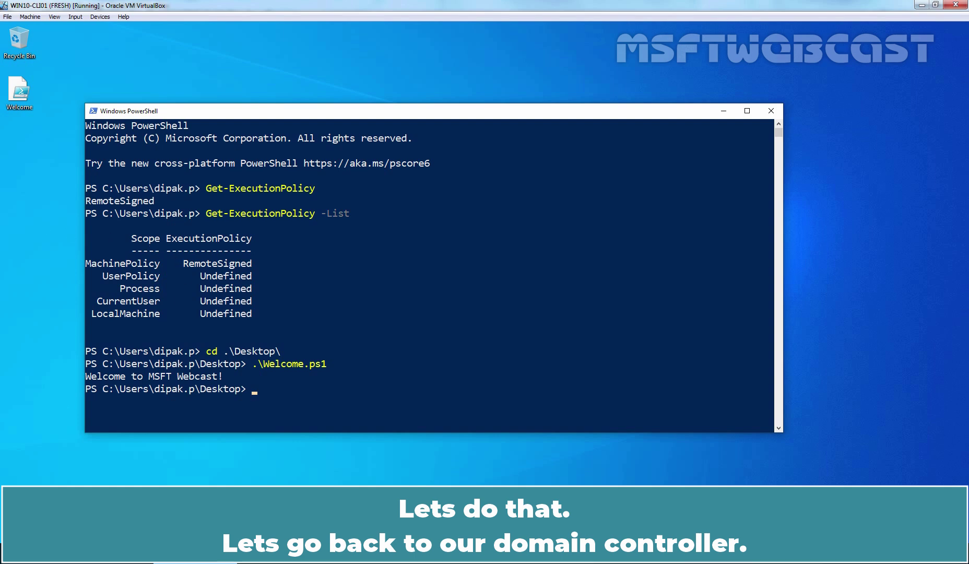
pyautogui.hotkey('alt', 'Tab')
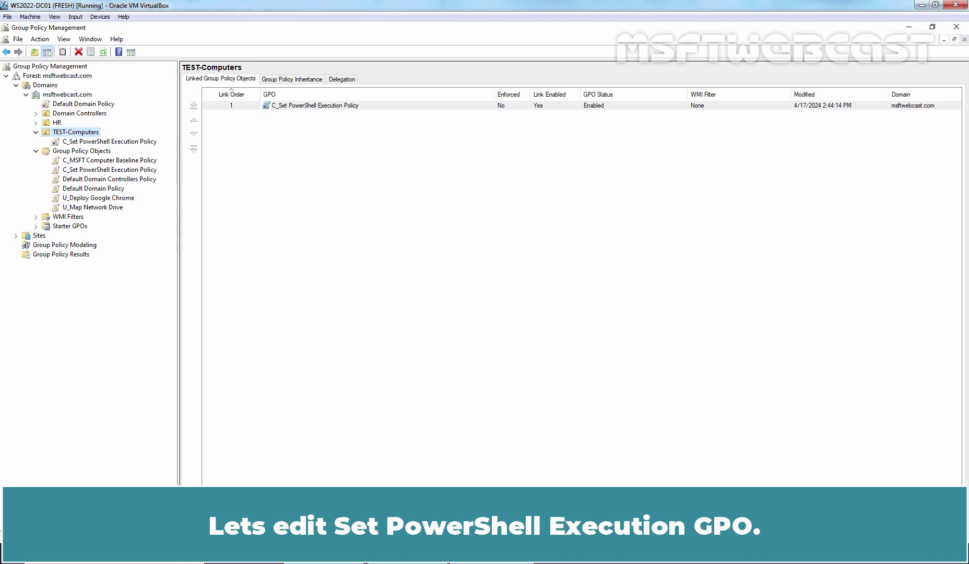
# Edit the C_Set PowerShell Execution Policy GPO in a maximized editor with a wider tree pane
pyautogui.click(128, 172)
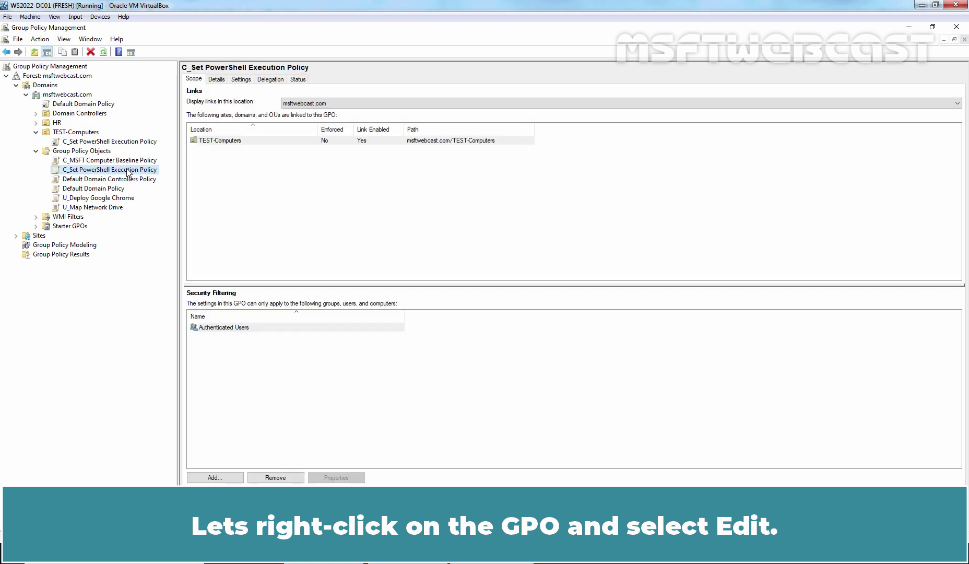
pyautogui.rightClick(127, 170)
pyautogui.click(152, 176)
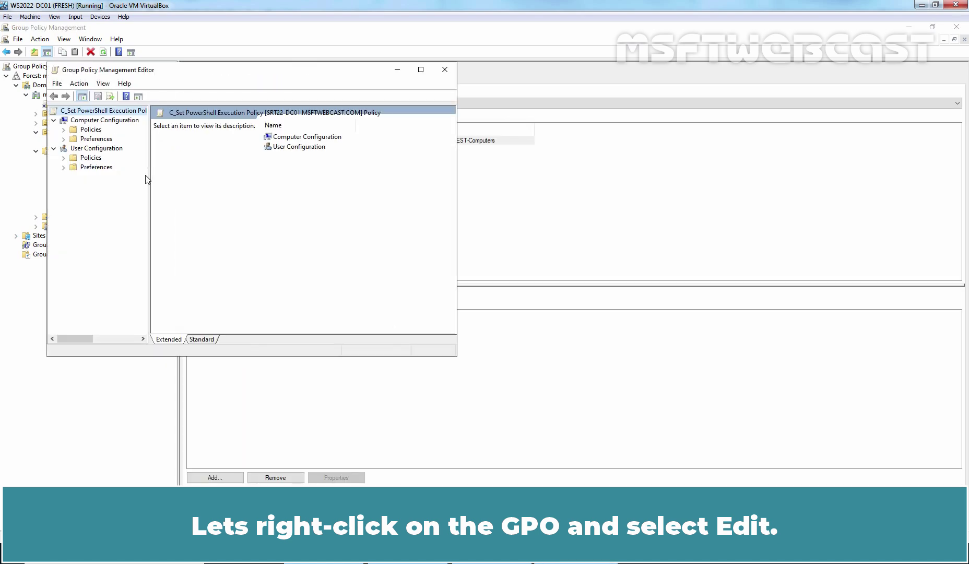
pyautogui.click(420, 70)
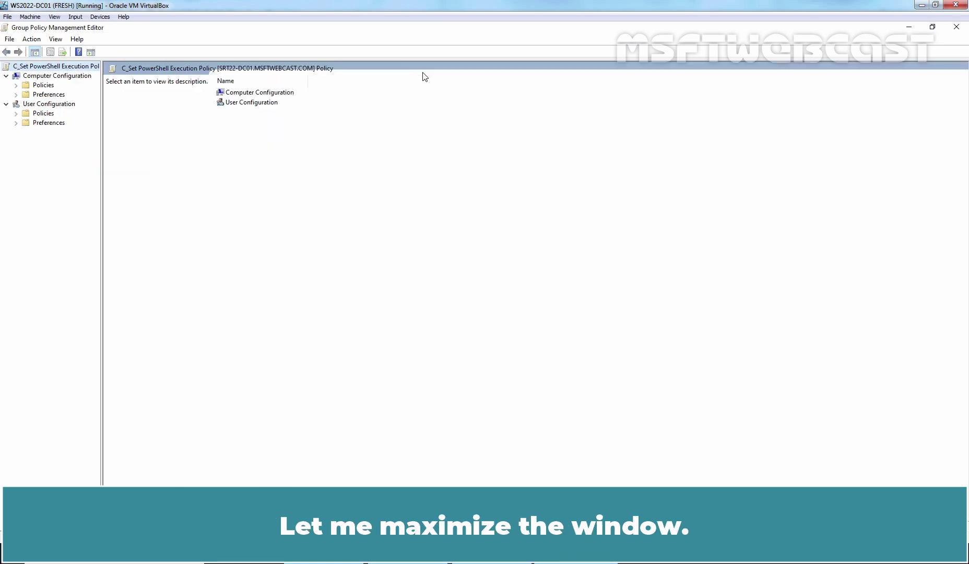
pyautogui.moveTo(104, 190); pyautogui.dragTo(301, 188)
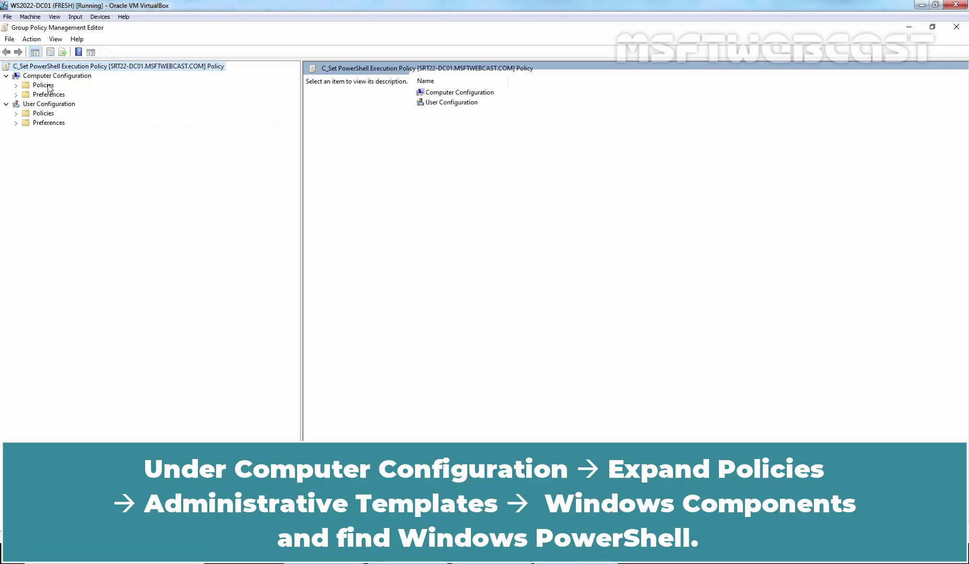
# Browse to Computer Configuration > Policies > Administrative Templates > Windows Components > Windows PowerShell
pyautogui.doubleClick(48, 86)
pyautogui.doubleClick(69, 113)
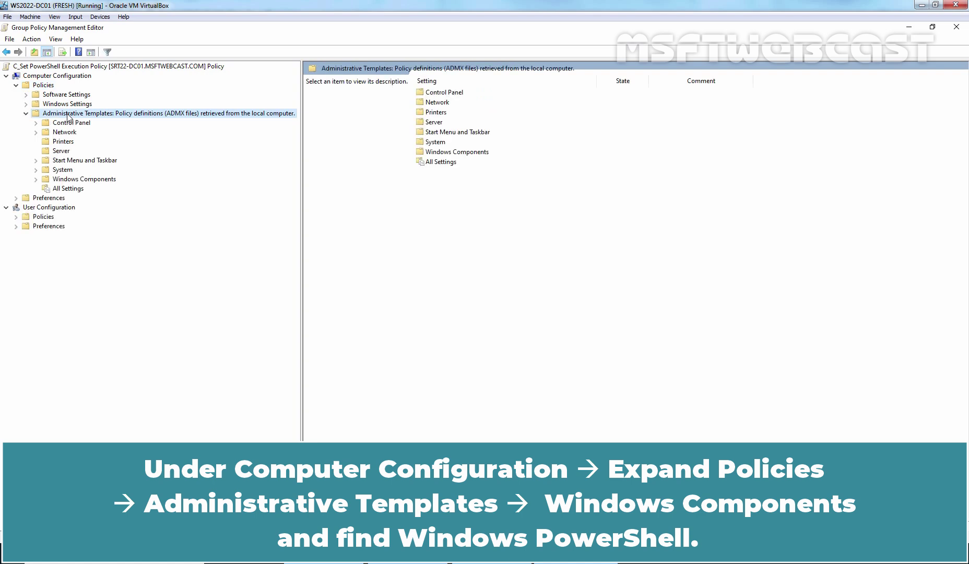
pyautogui.doubleClick(84, 179)
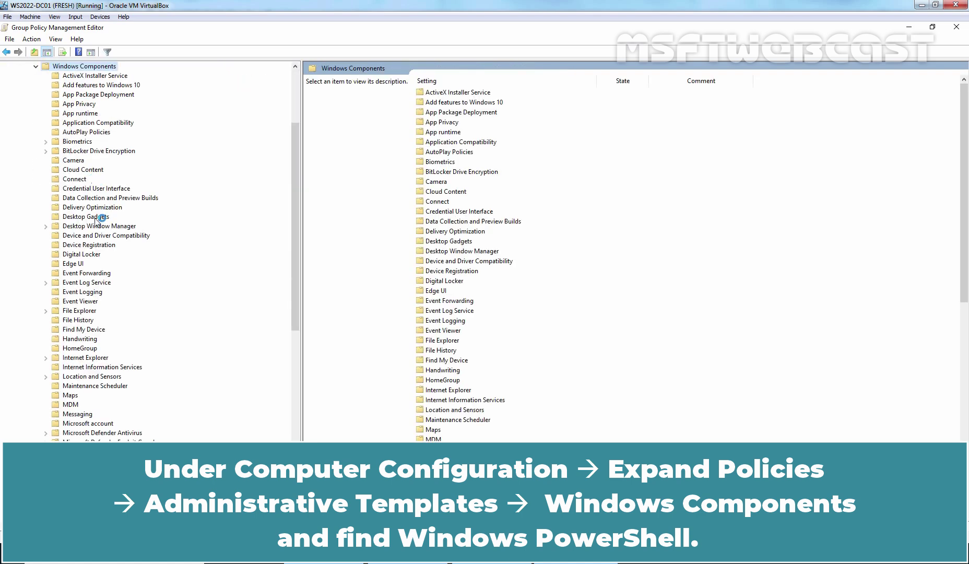
pyautogui.scroll(-10, 95, 402)
pyautogui.scroll(-4, 95, 391)
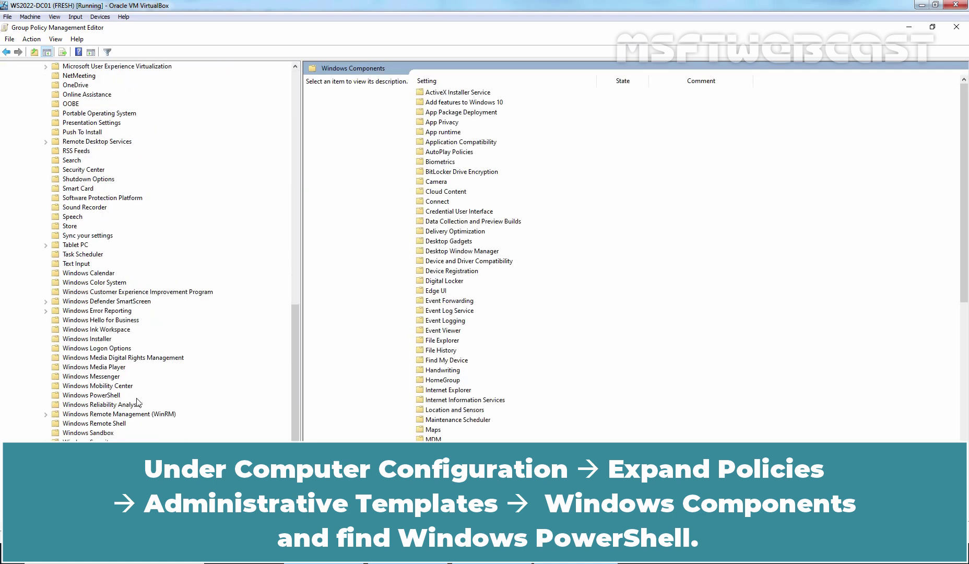
pyautogui.click(110, 395)
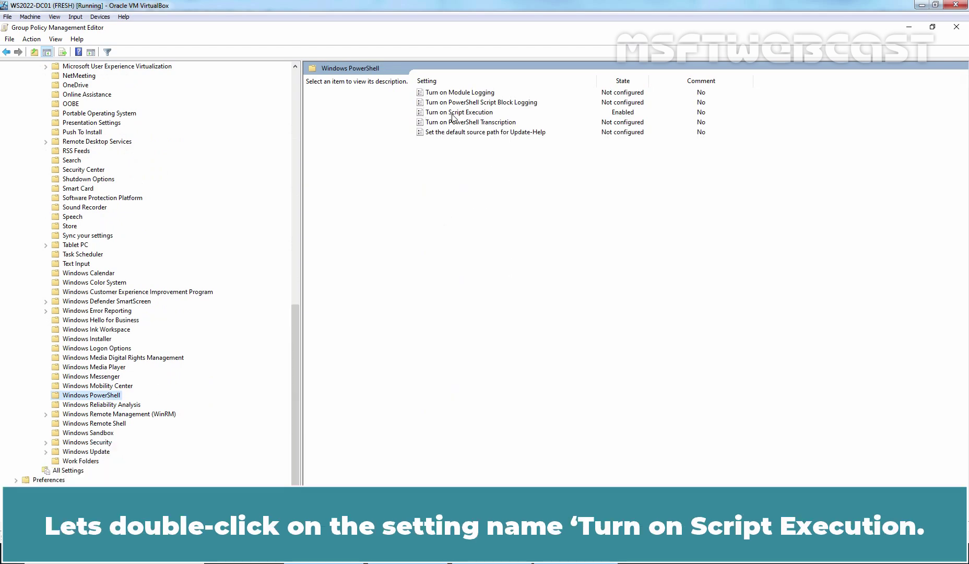
# Set Turn on Script Execution to Disabled, apply it, and close the policy editor
pyautogui.doubleClick(457, 113)
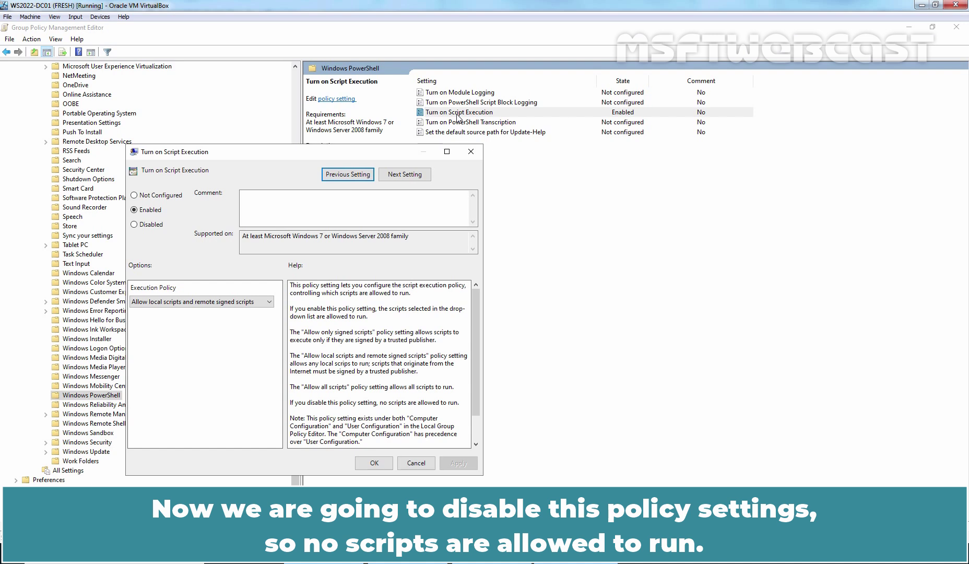
pyautogui.click(147, 226)
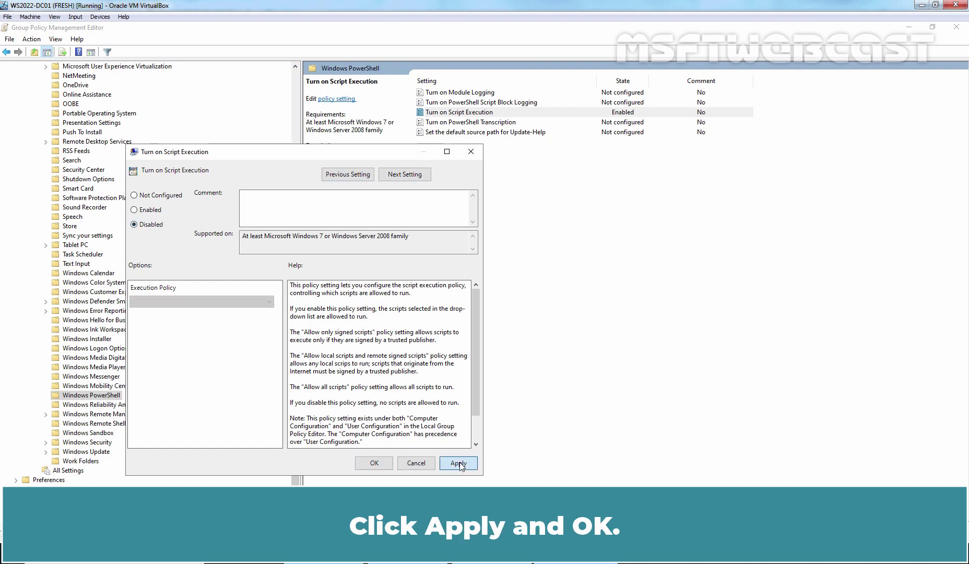
pyautogui.click(458, 463)
pyautogui.click(374, 463)
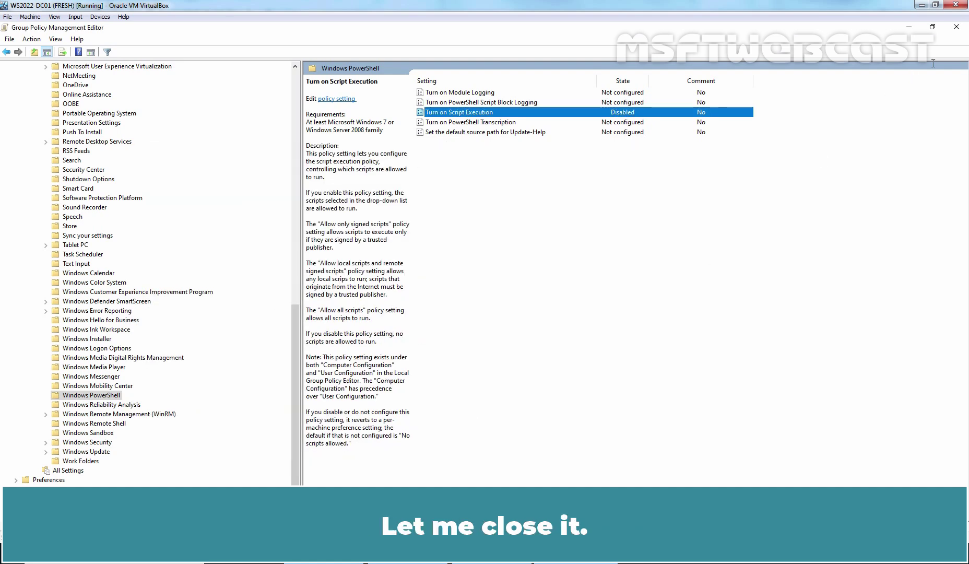
pyautogui.click(956, 27)
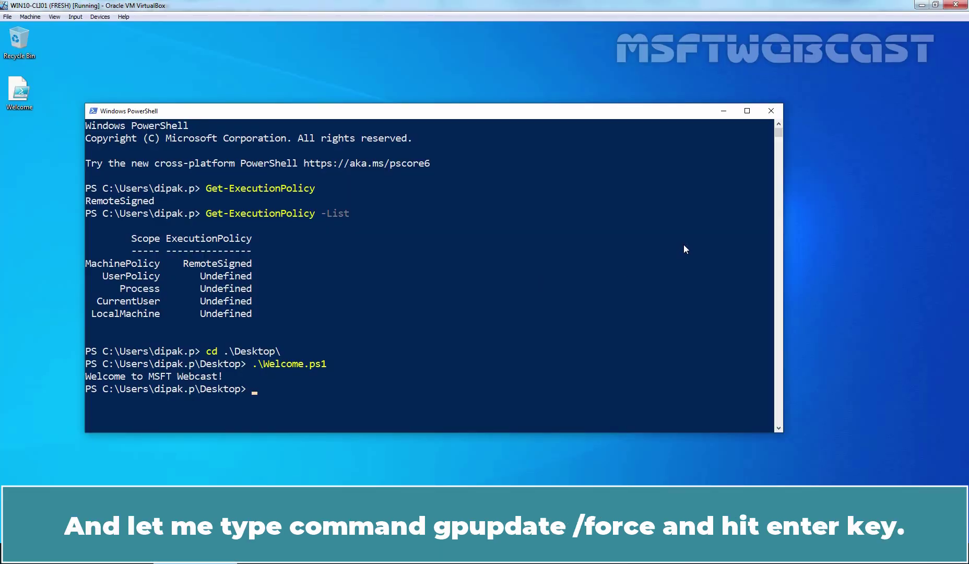
# Run gpupdate /force, then close PowerShell and restart the Windows 10 VM
pyautogui.press('Up')
pyautogui.press('Up')
pyautogui.press('Up')
pyautogui.press('Up')
pyautogui.press('Up')
pyautogui.press('Up')
pyautogui.press('Return')
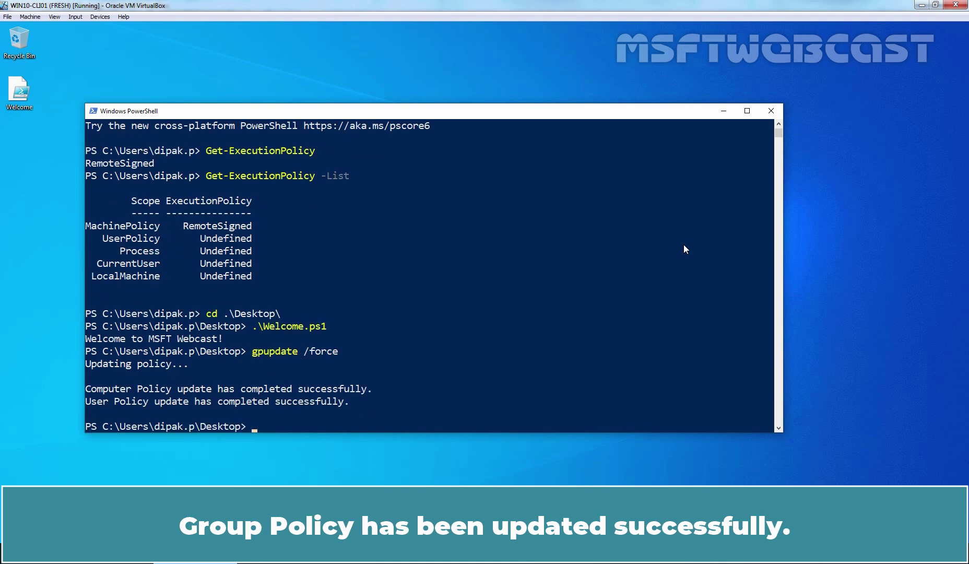
pyautogui.click(771, 111)
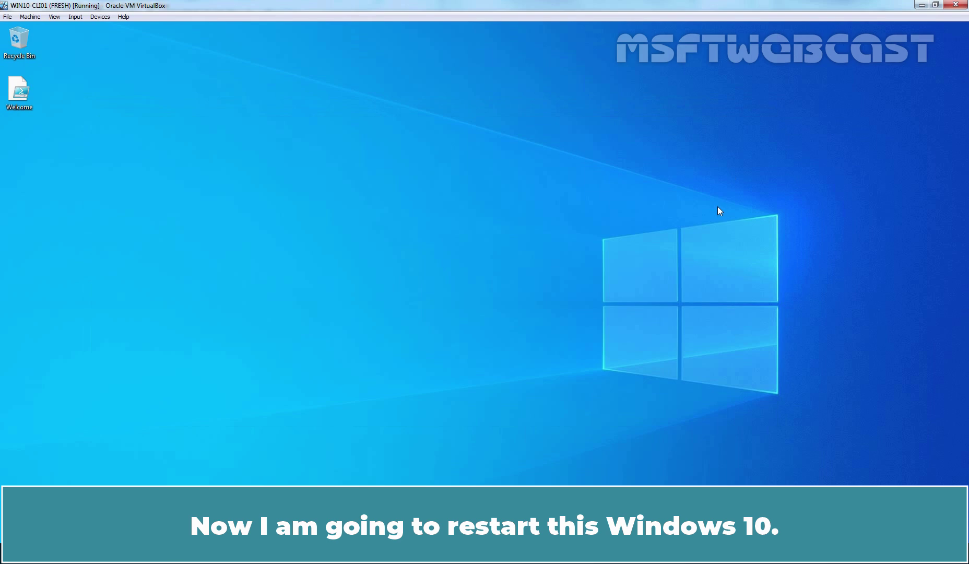
pyautogui.hotkey('alt', 'F4')
pyautogui.press('Down')
pyautogui.press('Return')
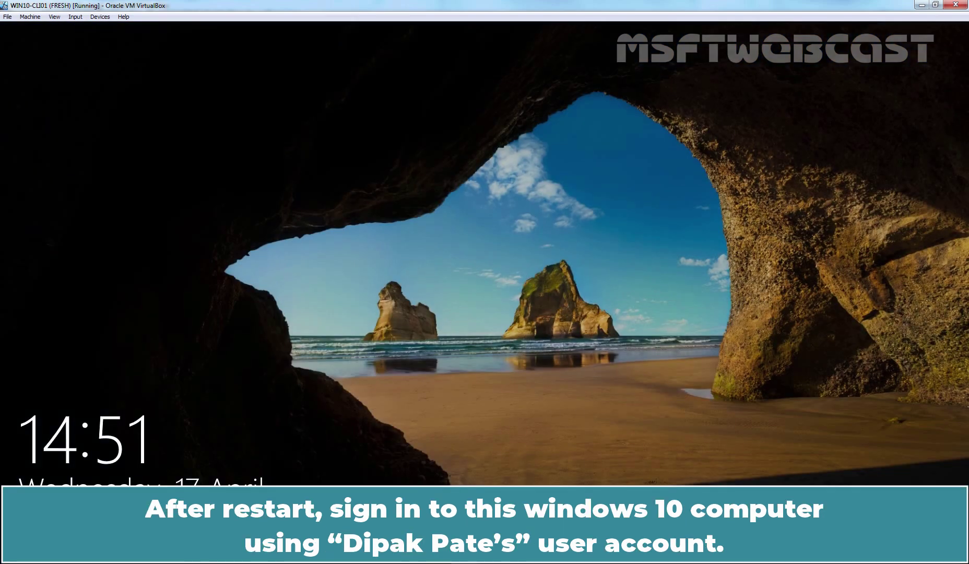
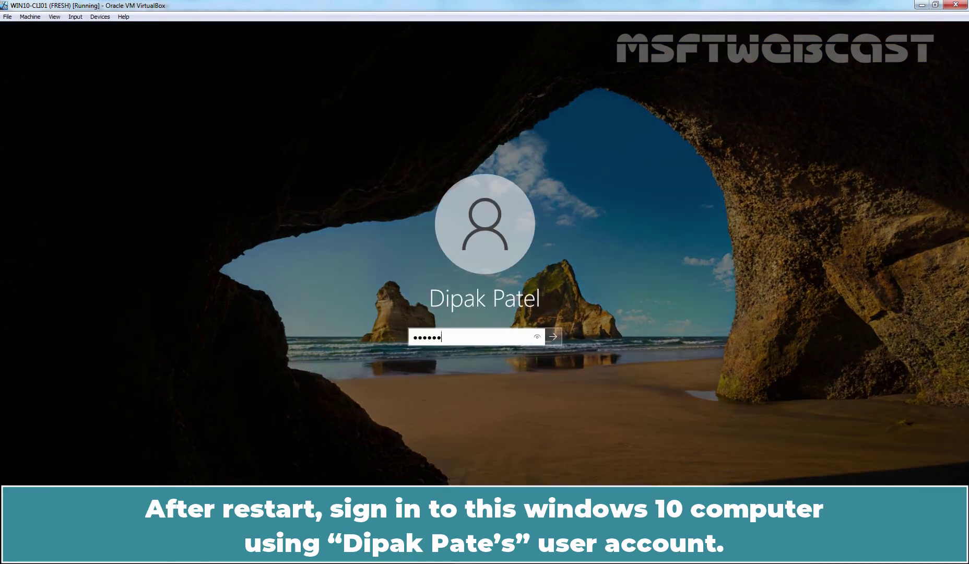
# Sign back in to the desktop with the account password
pyautogui.press('Return')
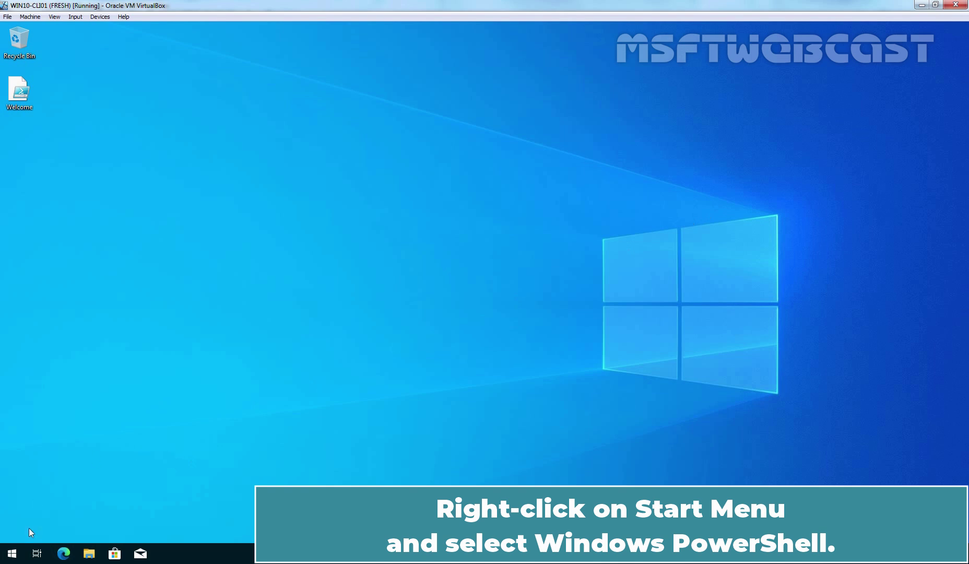
# Open a new PowerShell and run Get-ExecutionPolicy, which now reports Restricted
pyautogui.rightClick(13, 553)
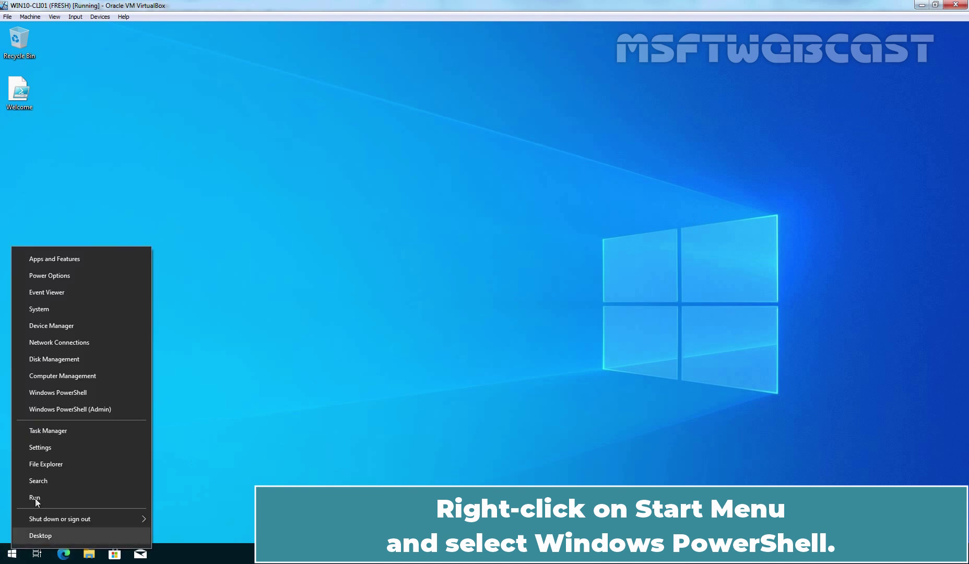
pyautogui.click(71, 391)
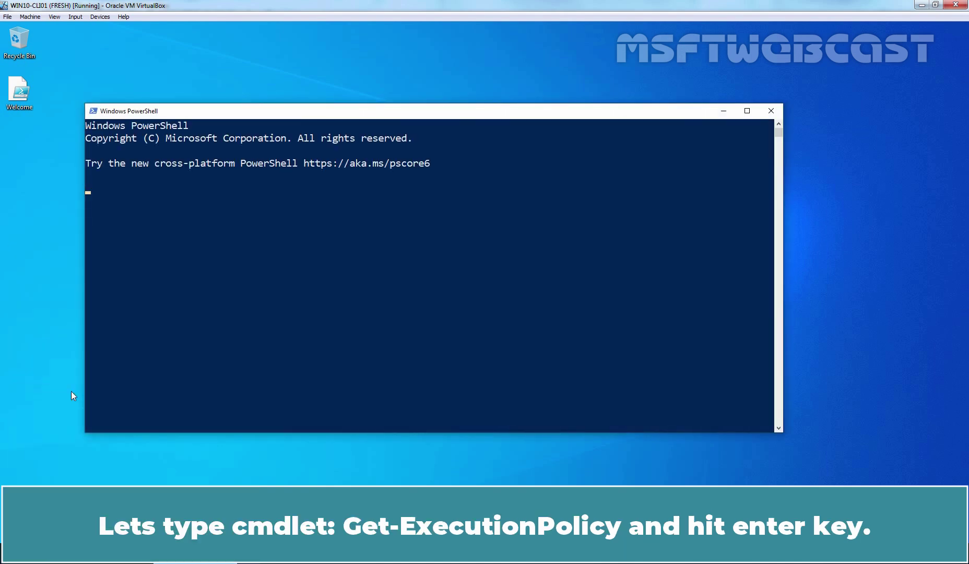
pyautogui.write('get-exe')
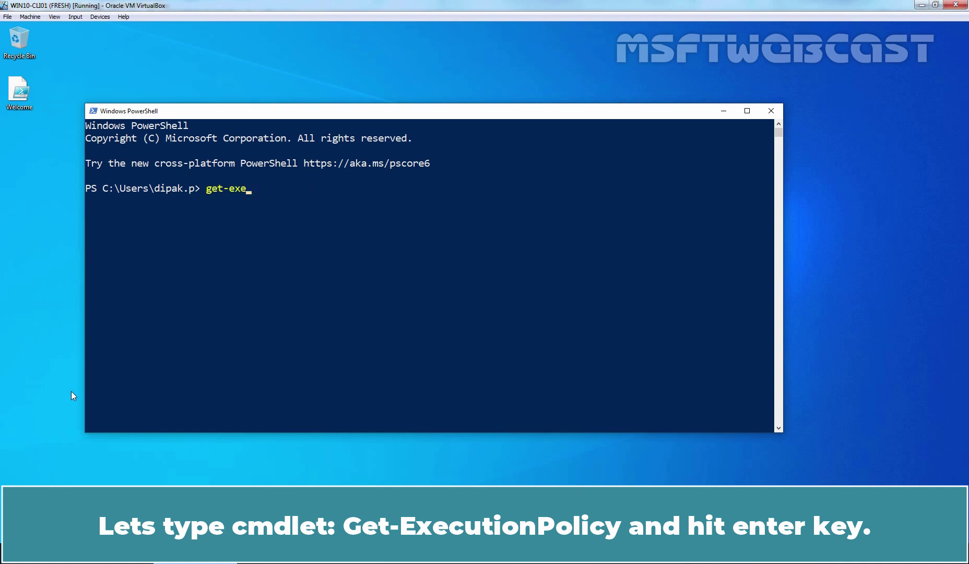
pyautogui.press('Tab')
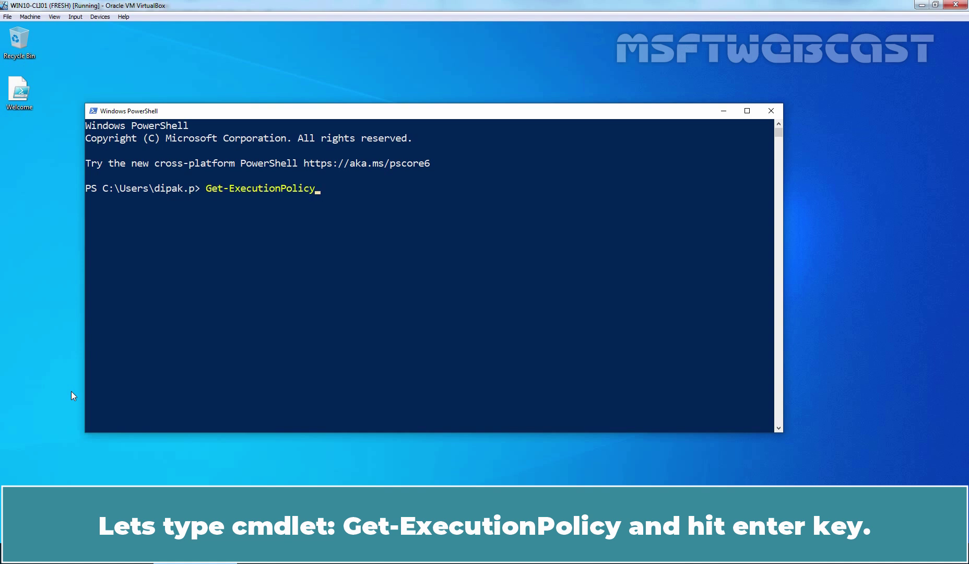
pyautogui.press('Return')
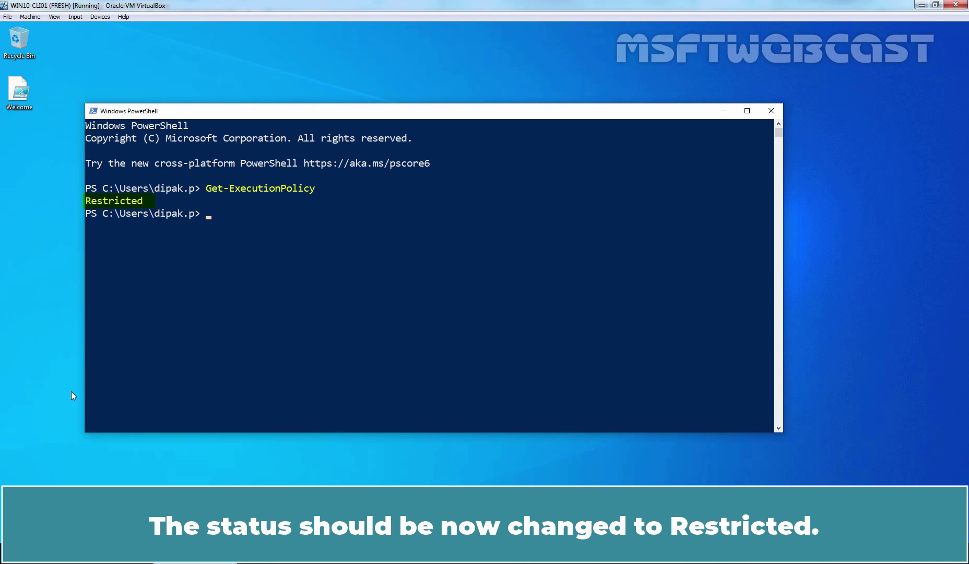
# Change into Desktop and run .\Welcome.ps1, which fails because running scripts is disabled
pyautogui.write('cd de')
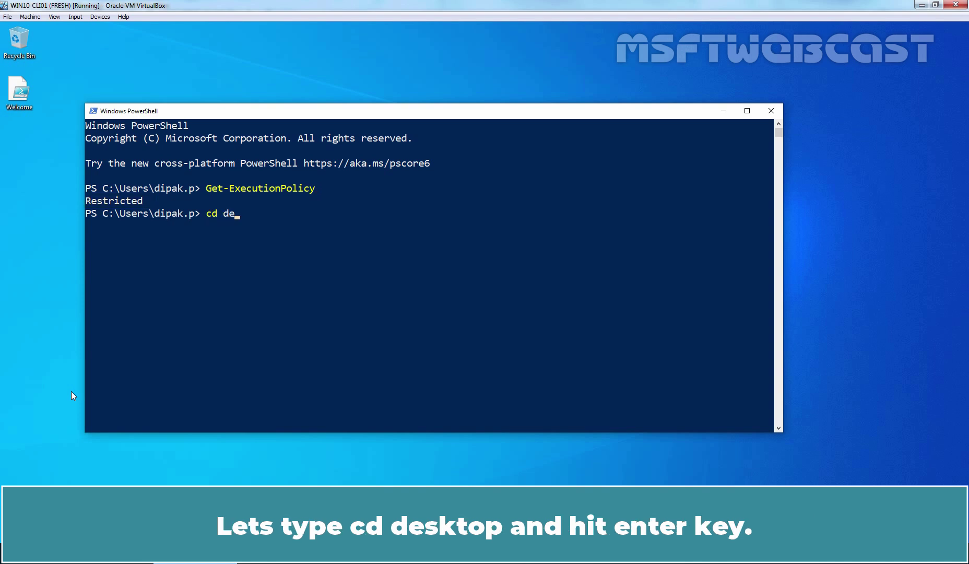
pyautogui.press('Tab')
pyautogui.press('Return')
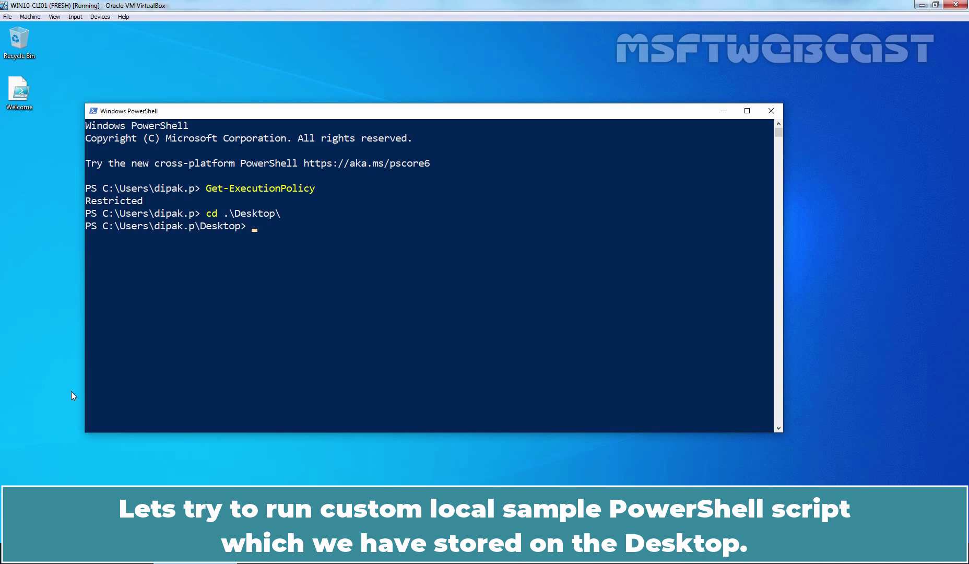
pyautogui.write('wel')
pyautogui.press('Tab')
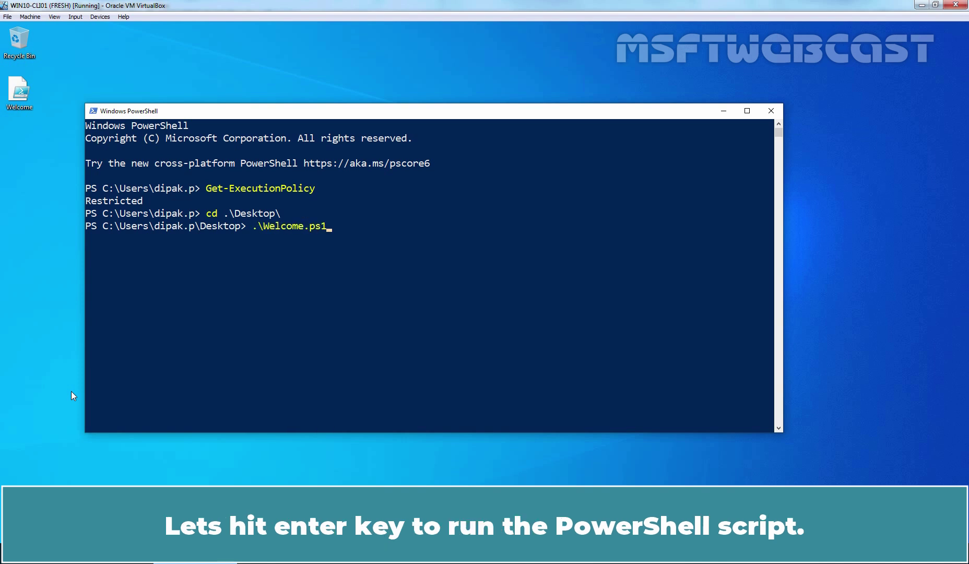
pyautogui.press('Return')
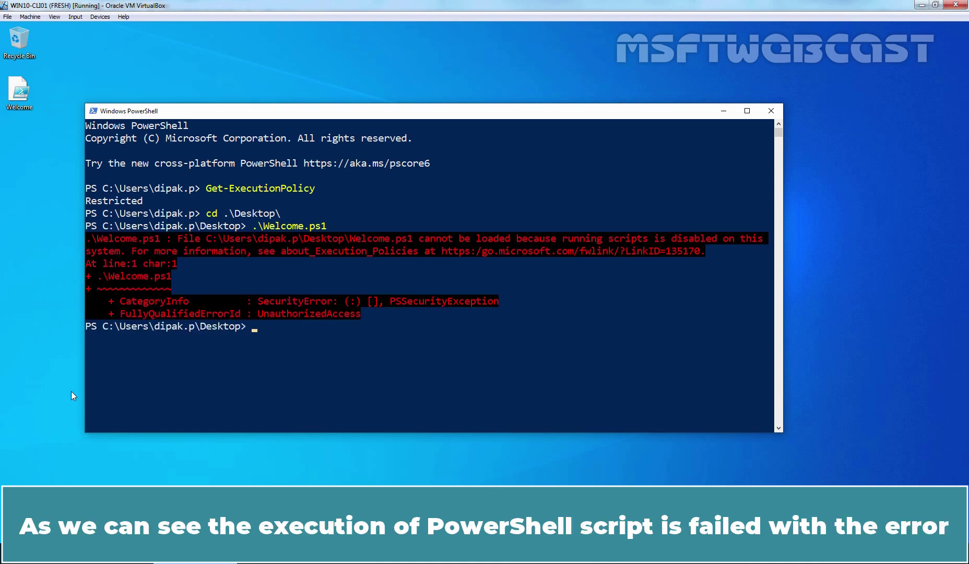